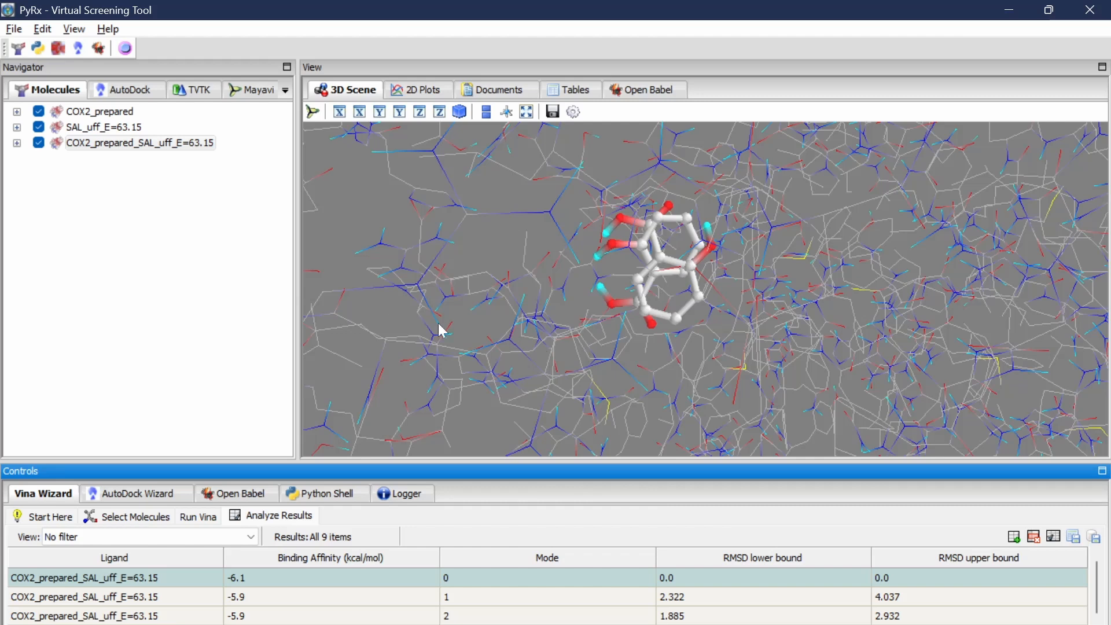
# - Save the SAL_uff_E=63.15 molecule as a PDB file named Pre in the Downloads folder
pyautogui.click(108, 130)
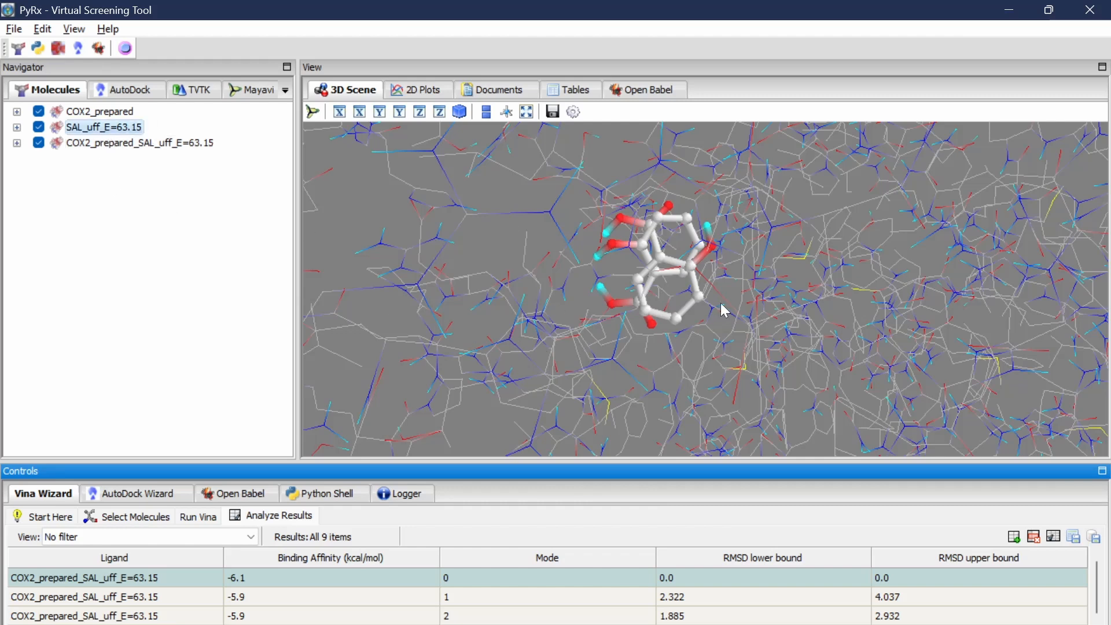
pyautogui.rightClick(128, 131)
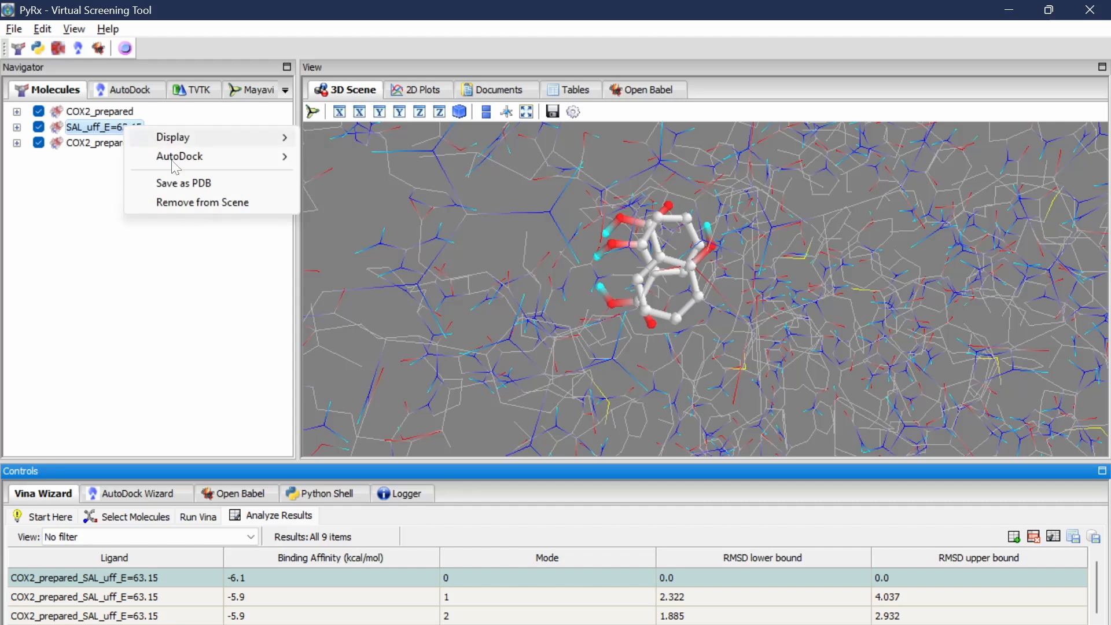
pyautogui.click(209, 185)
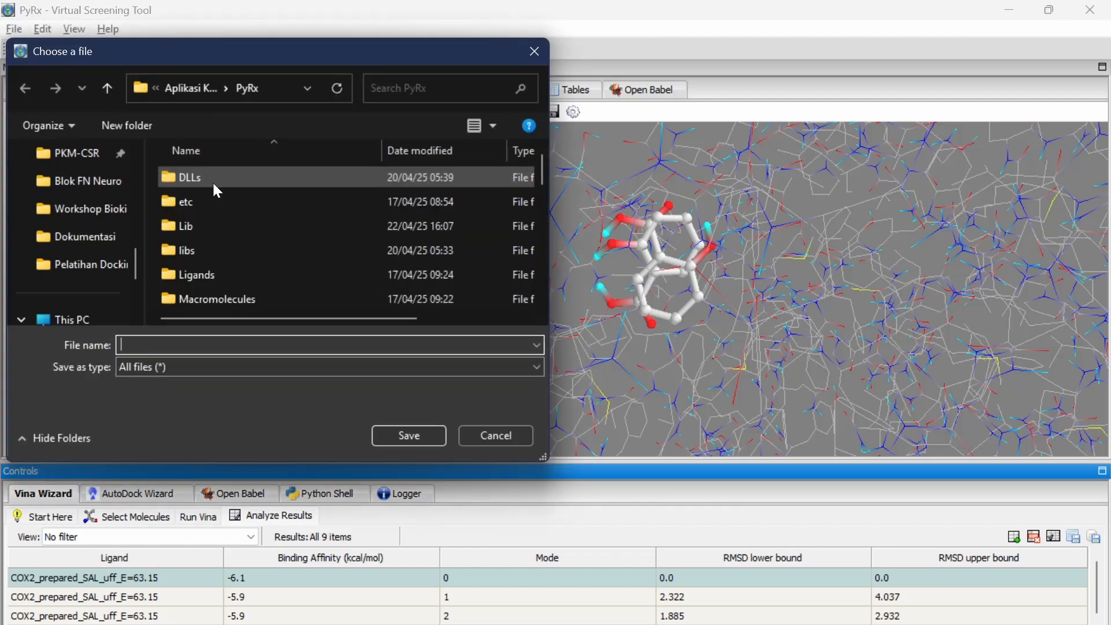
pyautogui.click(81, 209)
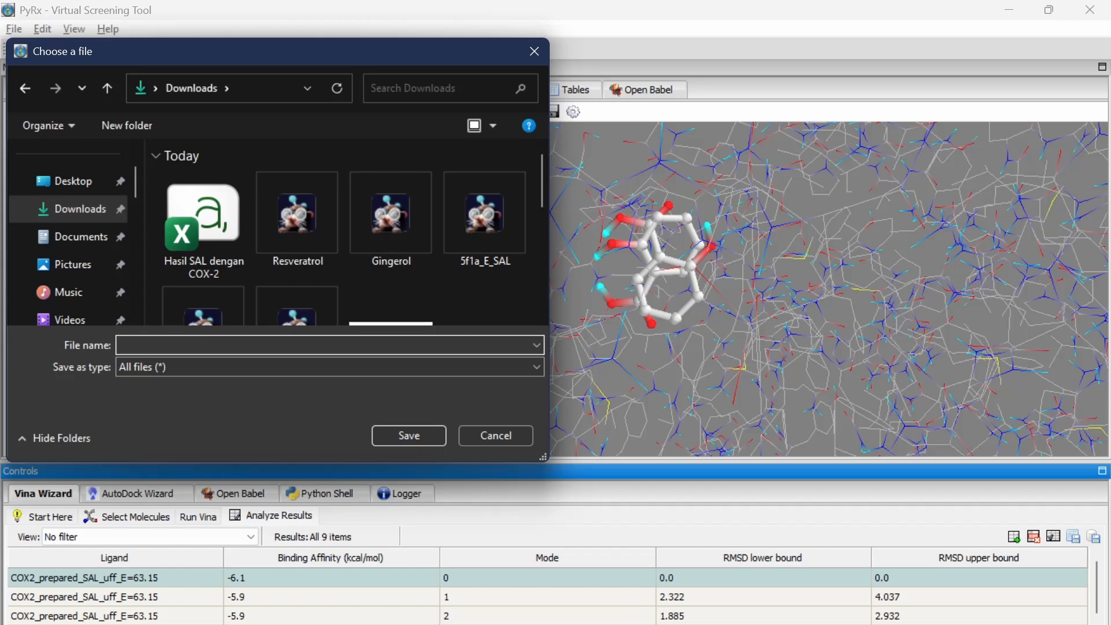
pyautogui.write('Pre')
pyautogui.click(388, 436)
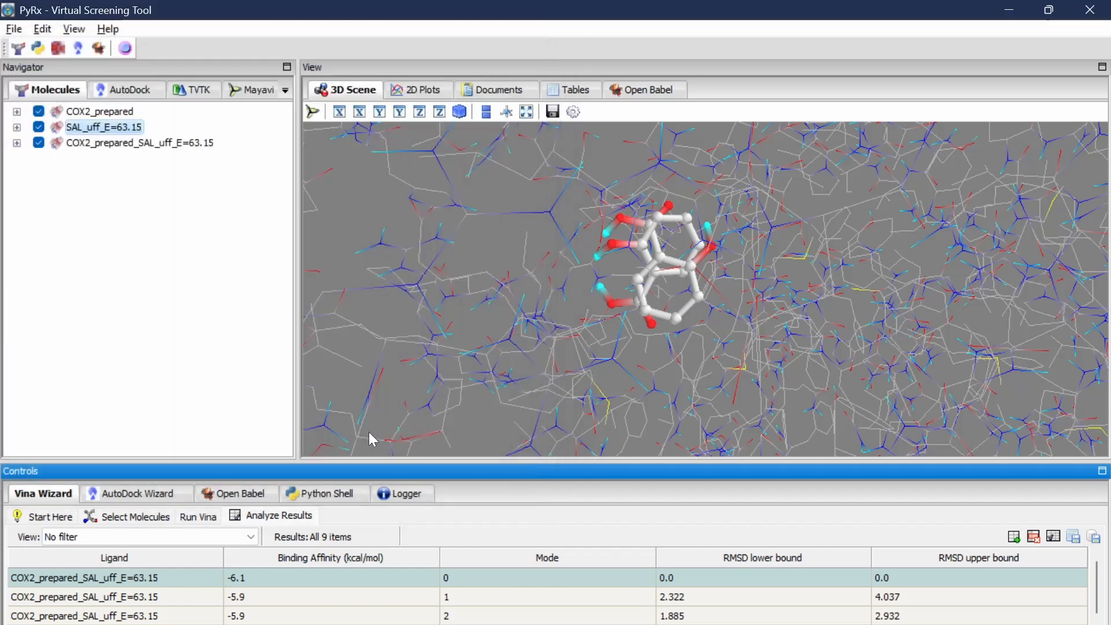
# - Save the docked COX2_prepared_SAL_uff_E=63.15 molecule as a PDB file named post in the Downloads folder
pyautogui.click(119, 144)
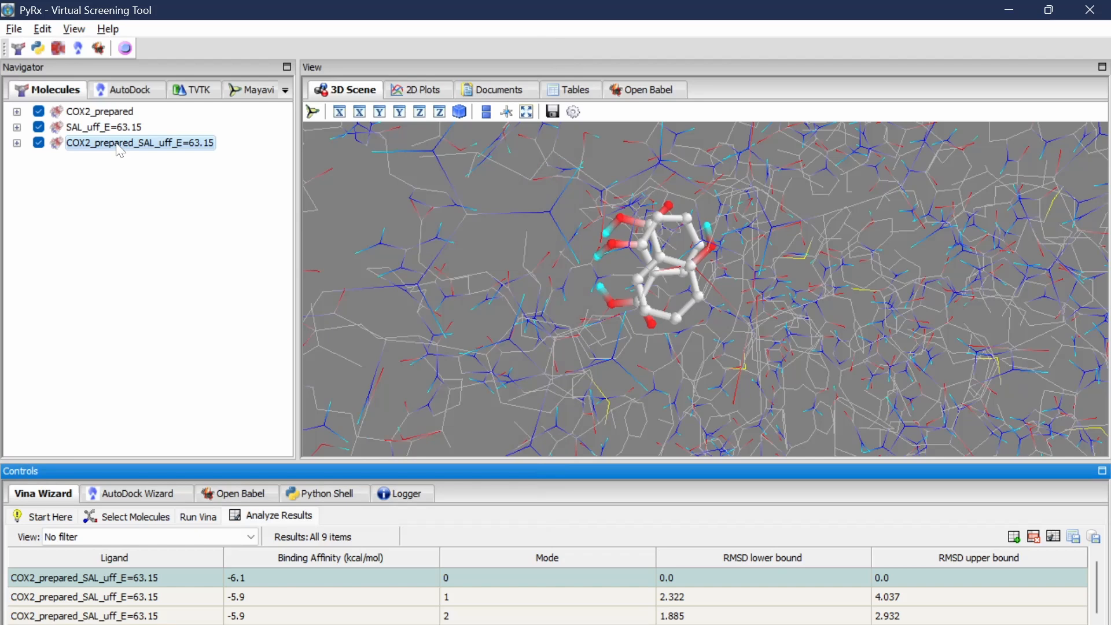
pyautogui.rightClick(118, 146)
pyautogui.click(191, 200)
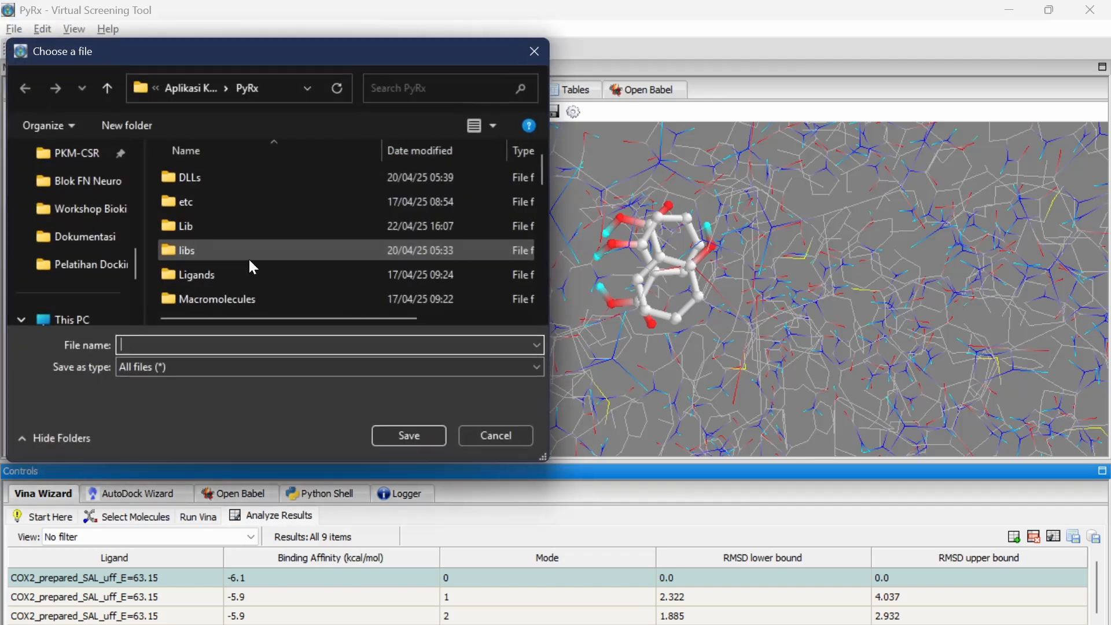
pyautogui.write('post')
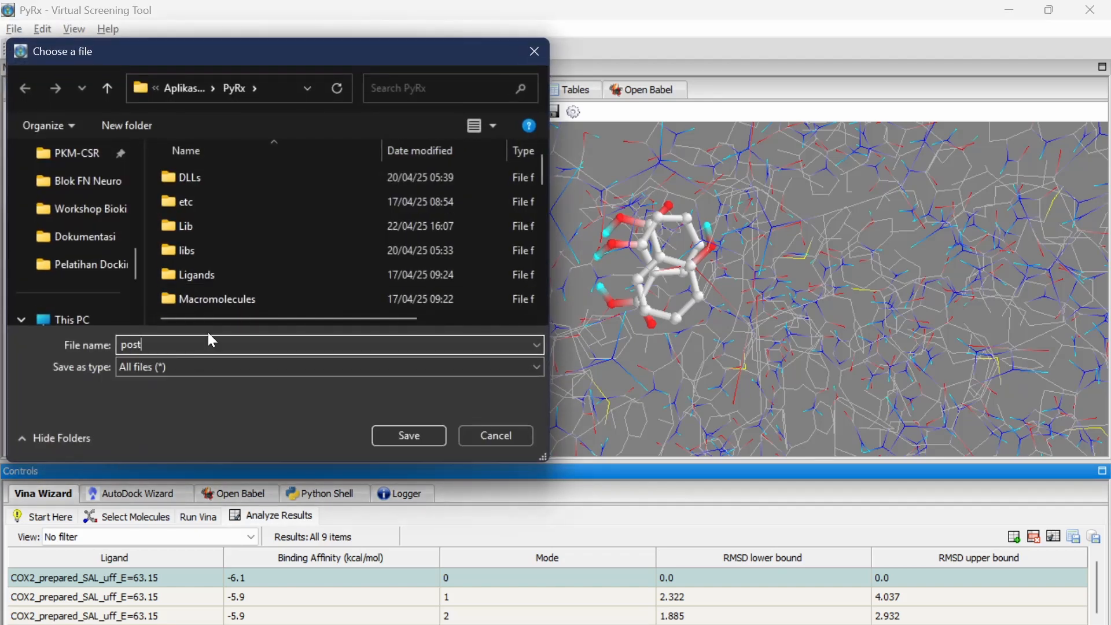
pyautogui.scroll(8, 52, 238)
pyautogui.click(73, 270)
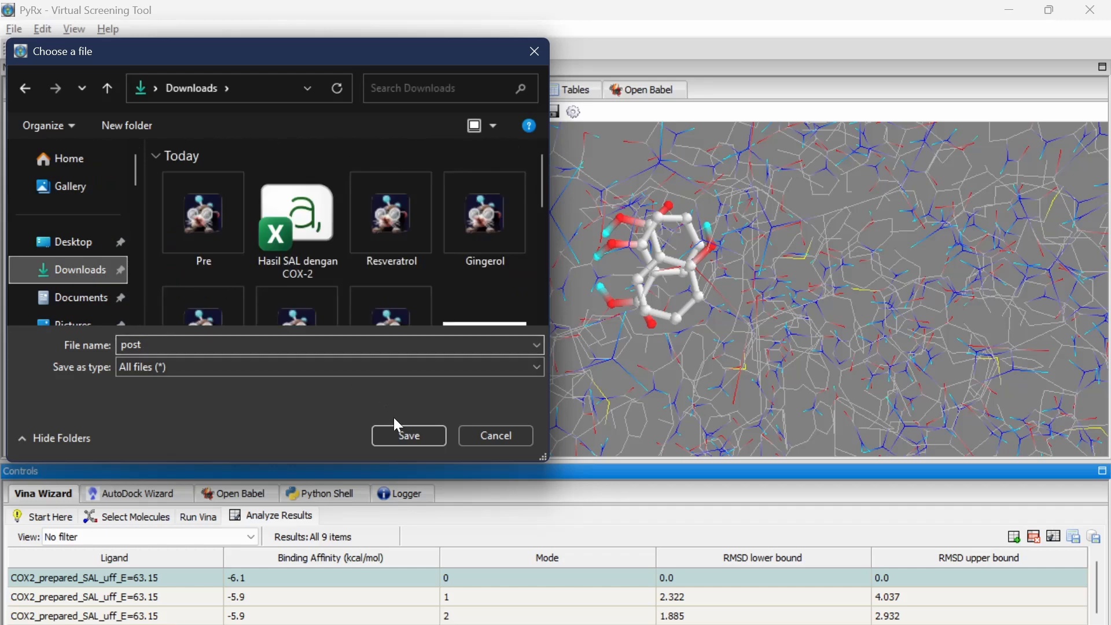
pyautogui.click(397, 436)
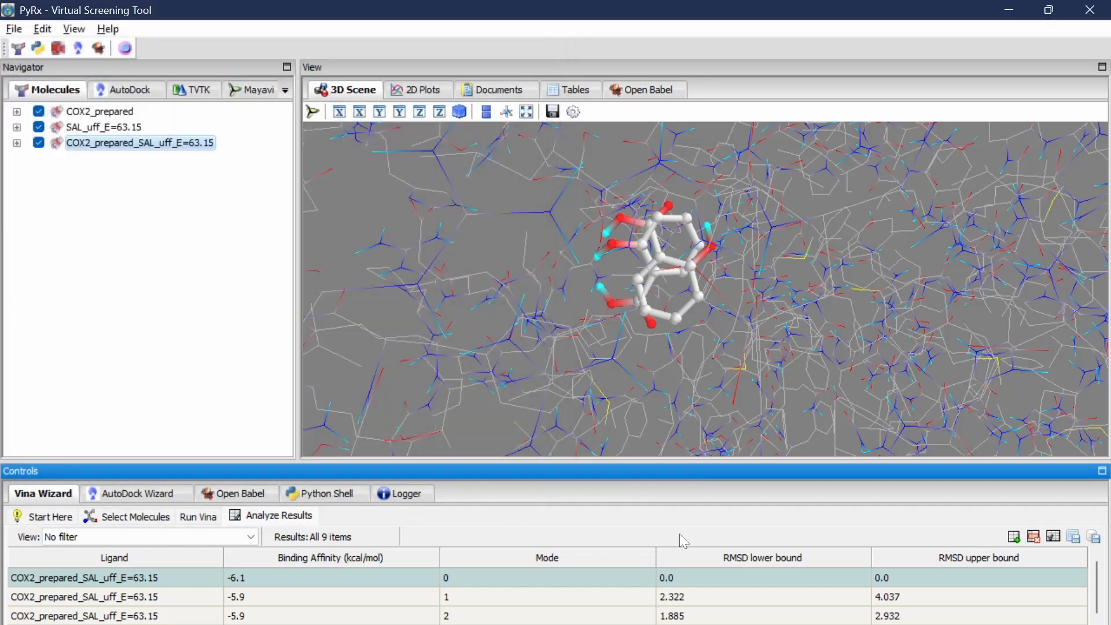
# - Switch to PyMOL, enlarge the viewport and load the Pre and post files together from the Downloads folder
pyautogui.hotkey('alt', 'Tab')
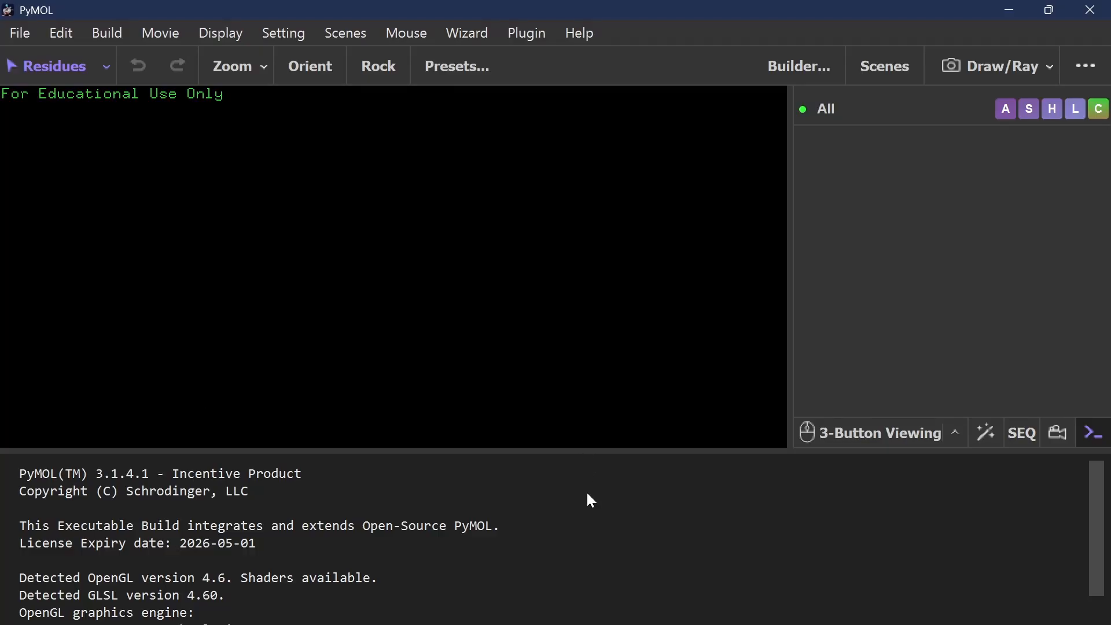
pyautogui.moveTo(581, 449); pyautogui.dragTo(585, 591)
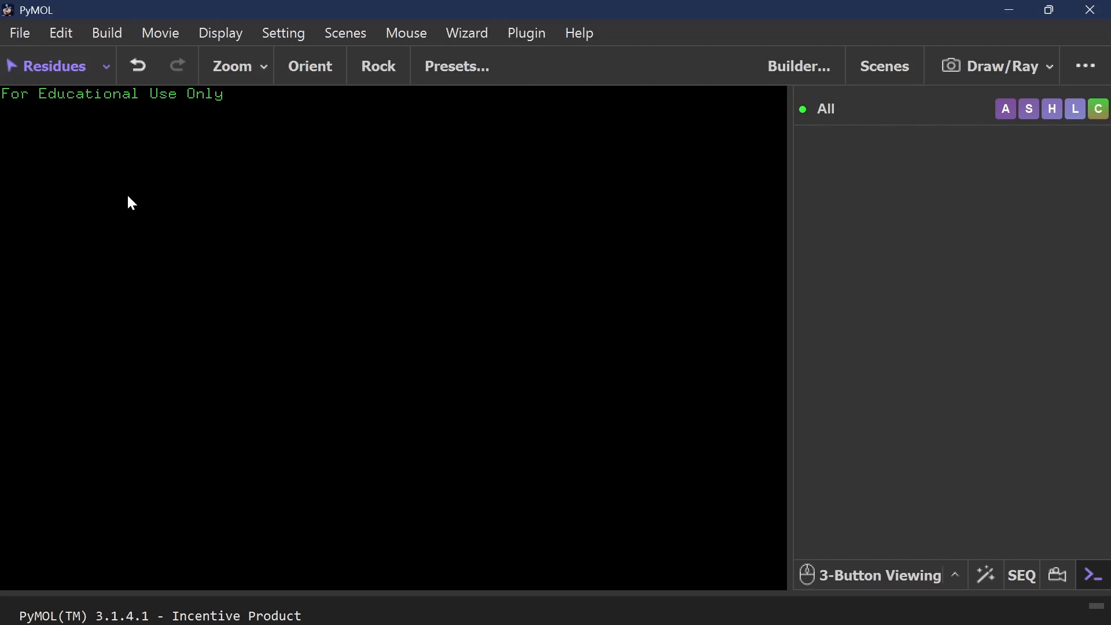
pyautogui.click(21, 42)
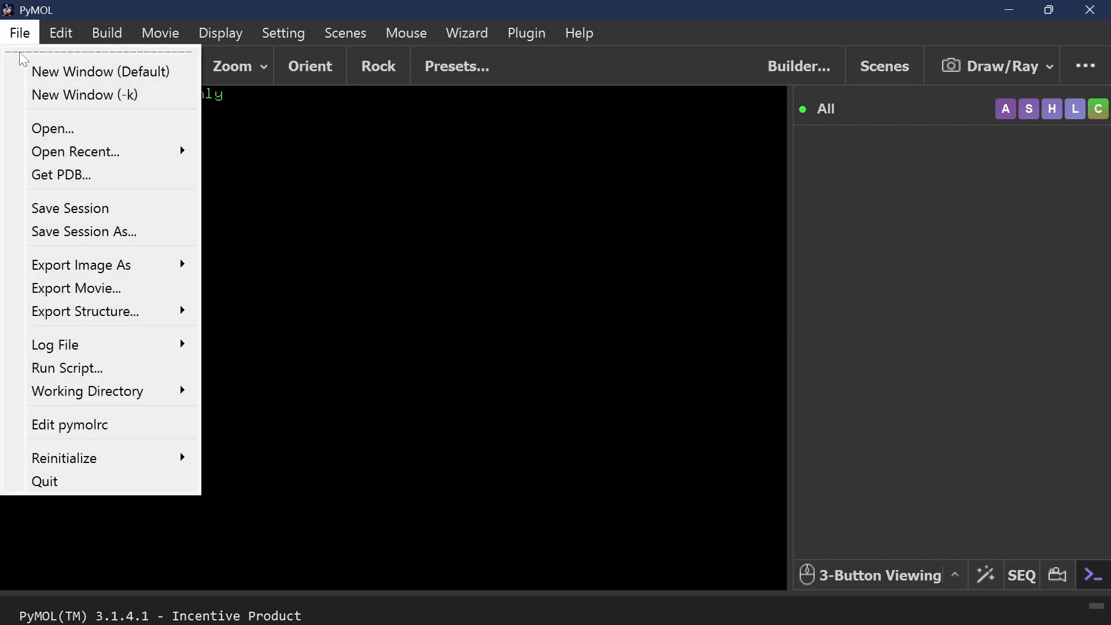
pyautogui.click(72, 130)
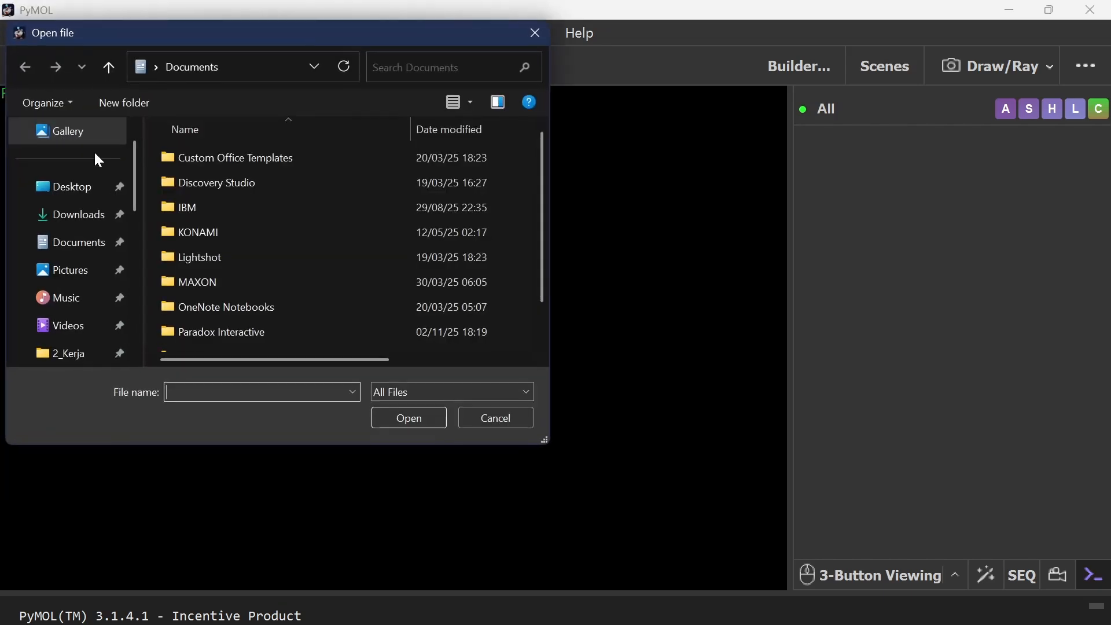
pyautogui.click(88, 215)
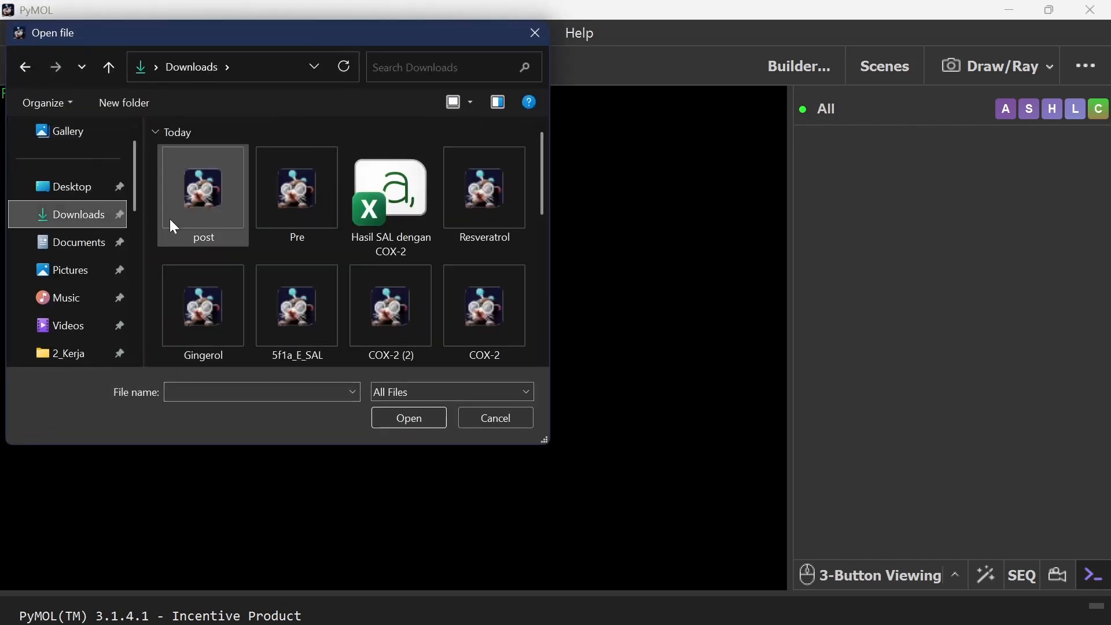
pyautogui.click(311, 218)
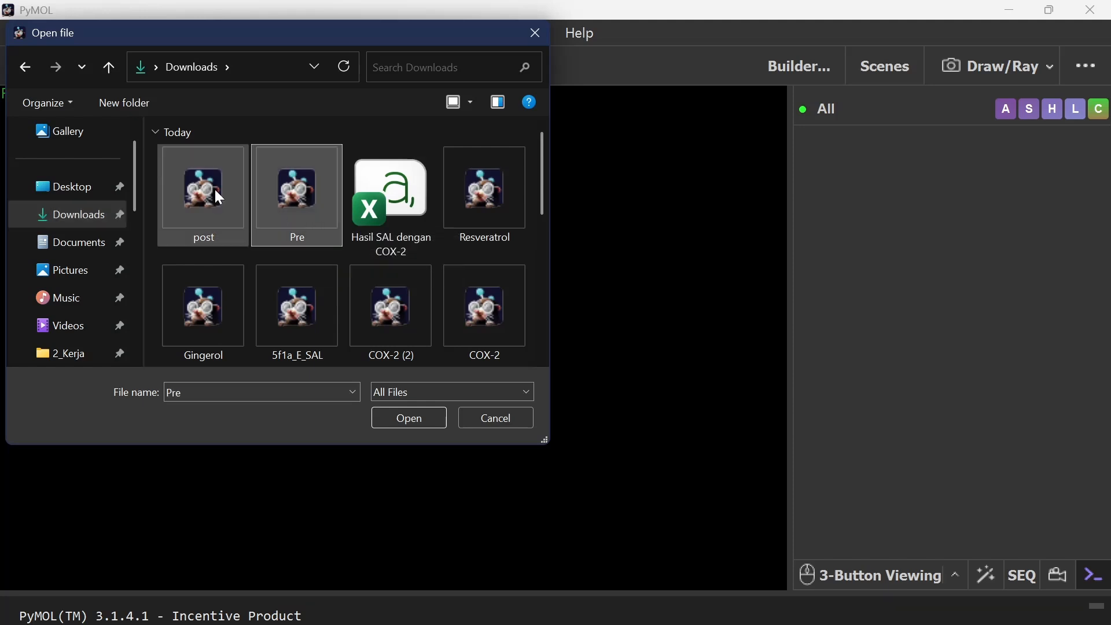
pyautogui.keyDown('ctrl'); pyautogui.click(213, 189); pyautogui.keyUp('ctrl')
pyautogui.click(382, 414)
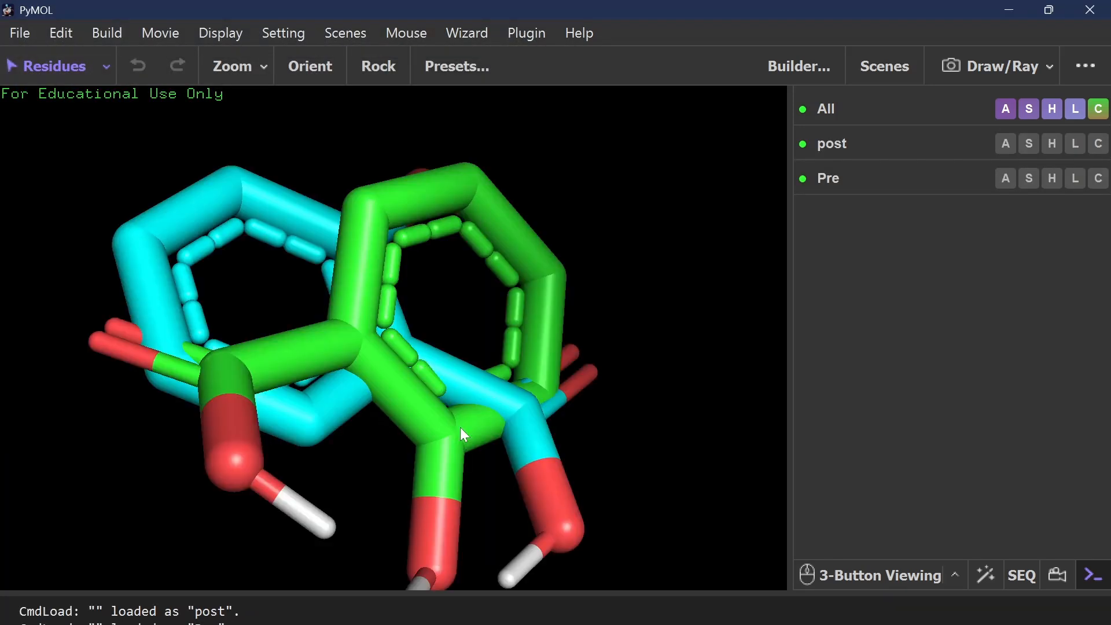
# - Examine how the Pre and post ligand poses overlap from several angles and read the alignment output
pyautogui.moveTo(460, 427); pyautogui.dragTo(565, 333, button='right')
pyautogui.moveTo(567, 336); pyautogui.dragTo(571, 256)
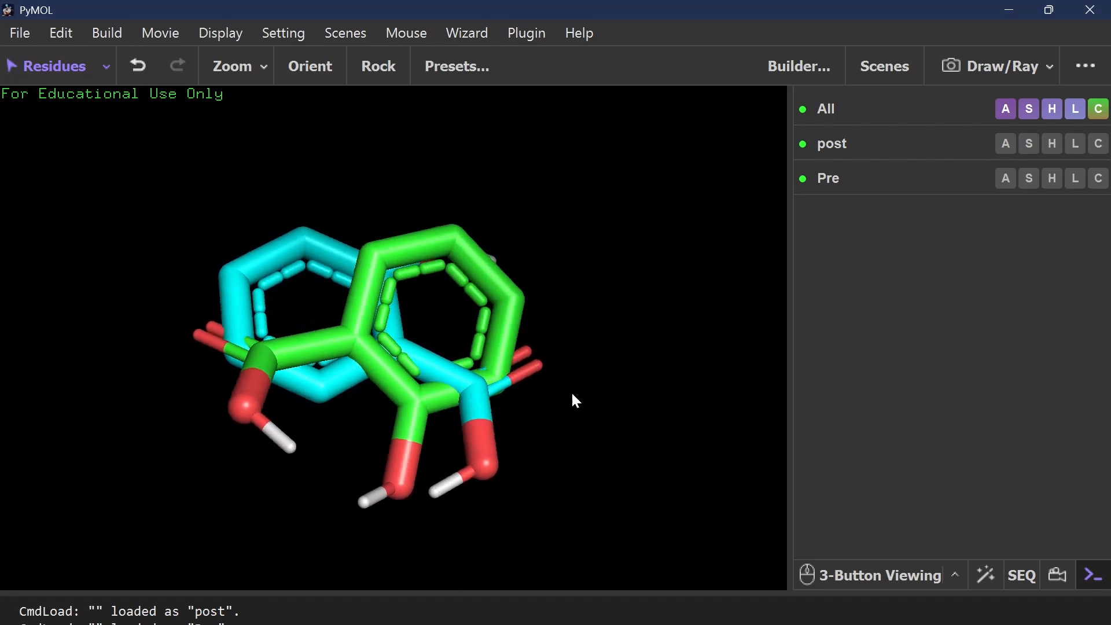
pyautogui.moveTo(572, 394); pyautogui.dragTo(622, 315, button='right')
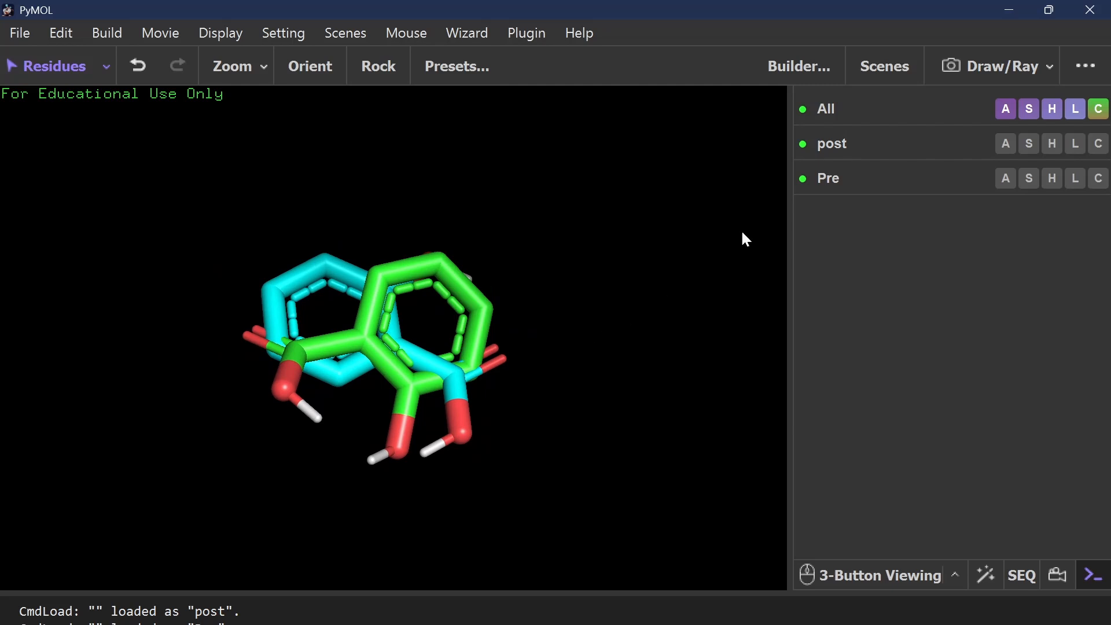
pyautogui.moveTo(168, 327); pyautogui.dragTo(396, 282)
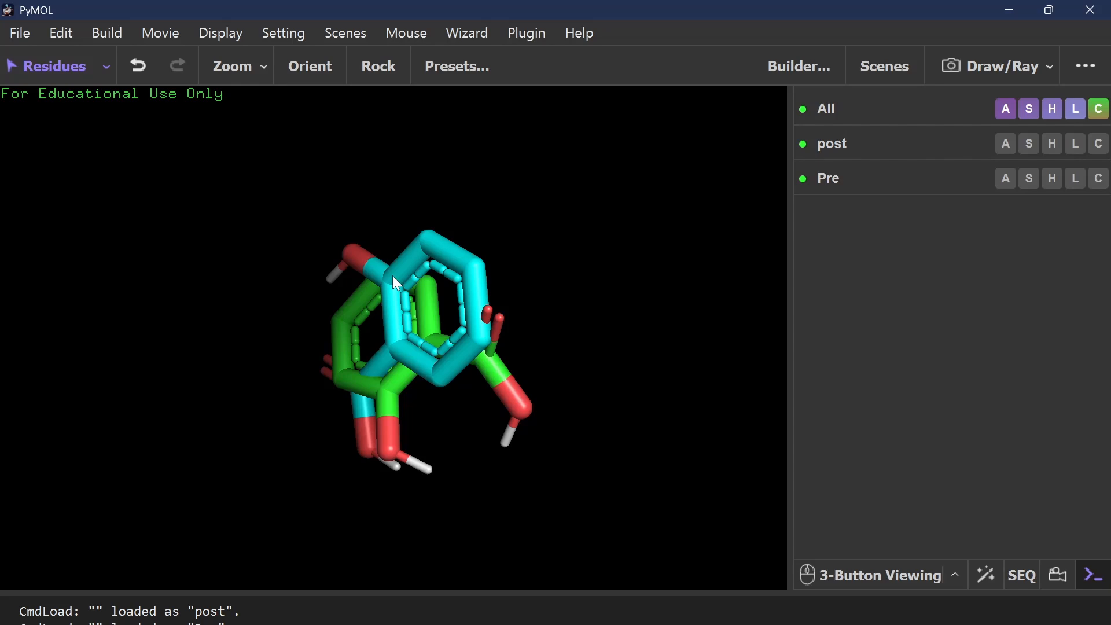
pyautogui.moveTo(467, 400); pyautogui.dragTo(567, 410)
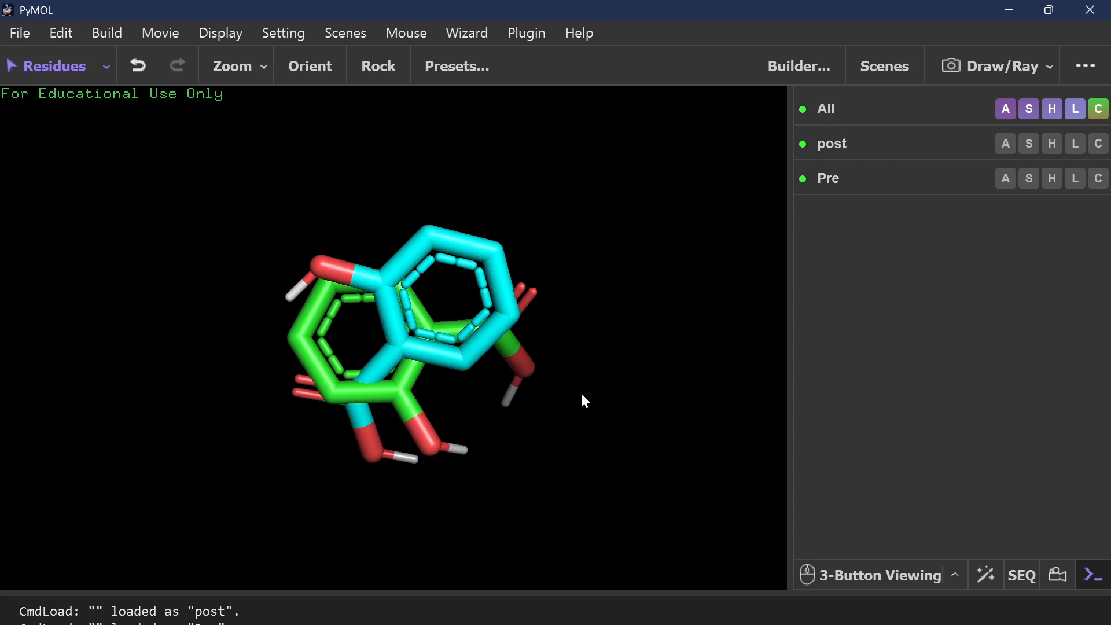
pyautogui.moveTo(572, 363)
pyautogui.mouseDown(button='middle')
pyautogui.moveTo(526, 330)
pyautogui.moveTo(552, 363)
pyautogui.mouseUp(button='middle')
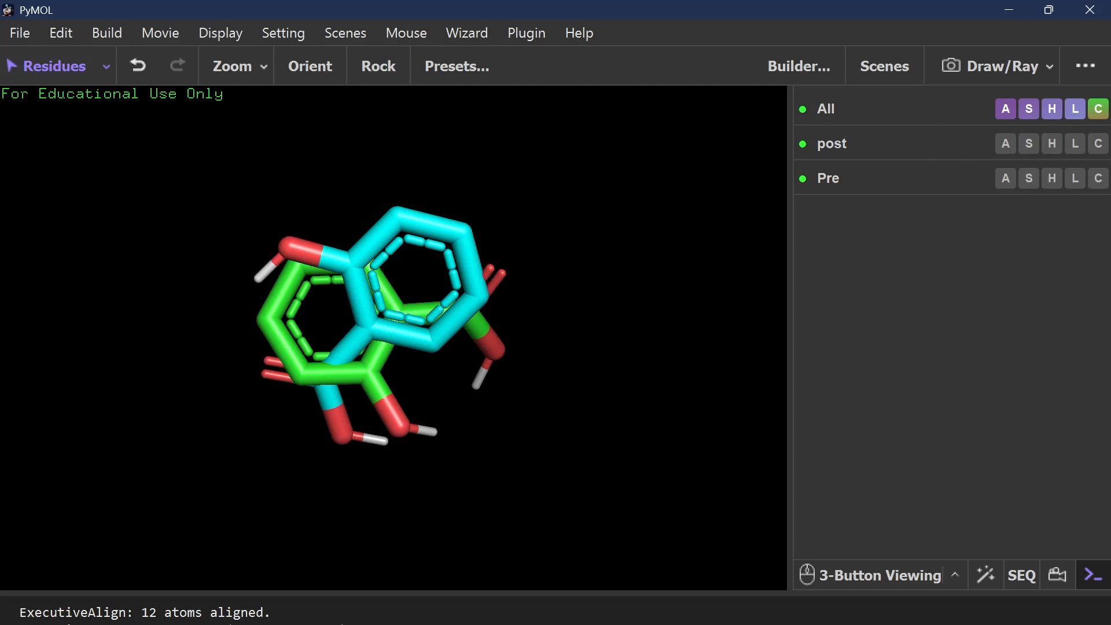
pyautogui.moveTo(111, 624); pyautogui.dragTo(134, 623)
pyautogui.moveTo(172, 623); pyautogui.dragTo(196, 624)
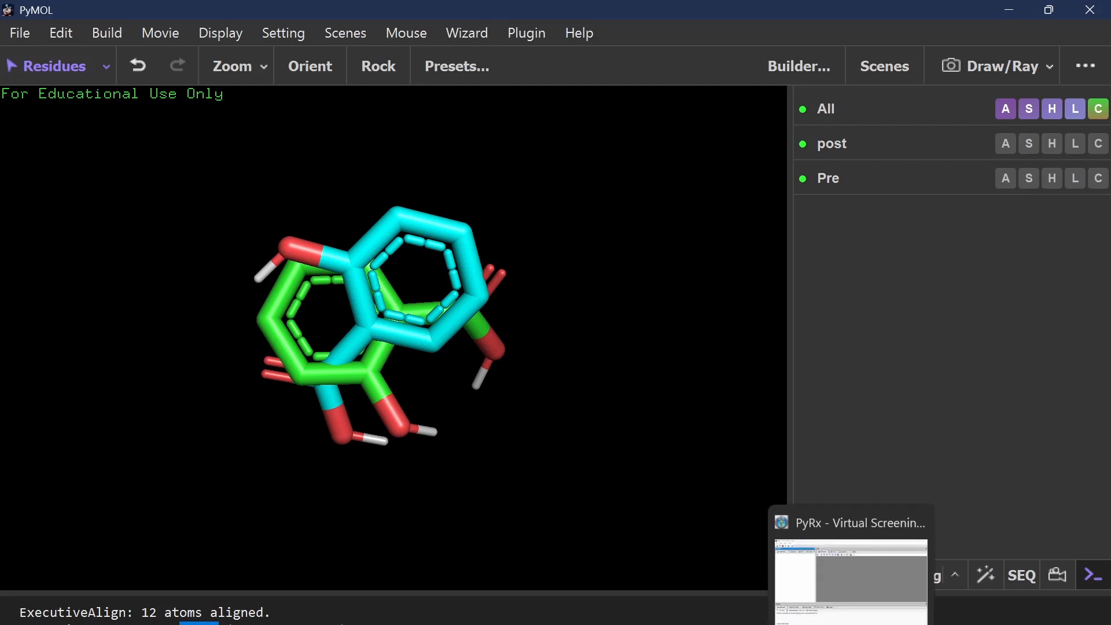
# - Switch to PyRx and load COX2_prepared.pdbqt from the COX2_prepared macromolecule folder into the 3D scene
pyautogui.click(851, 624)
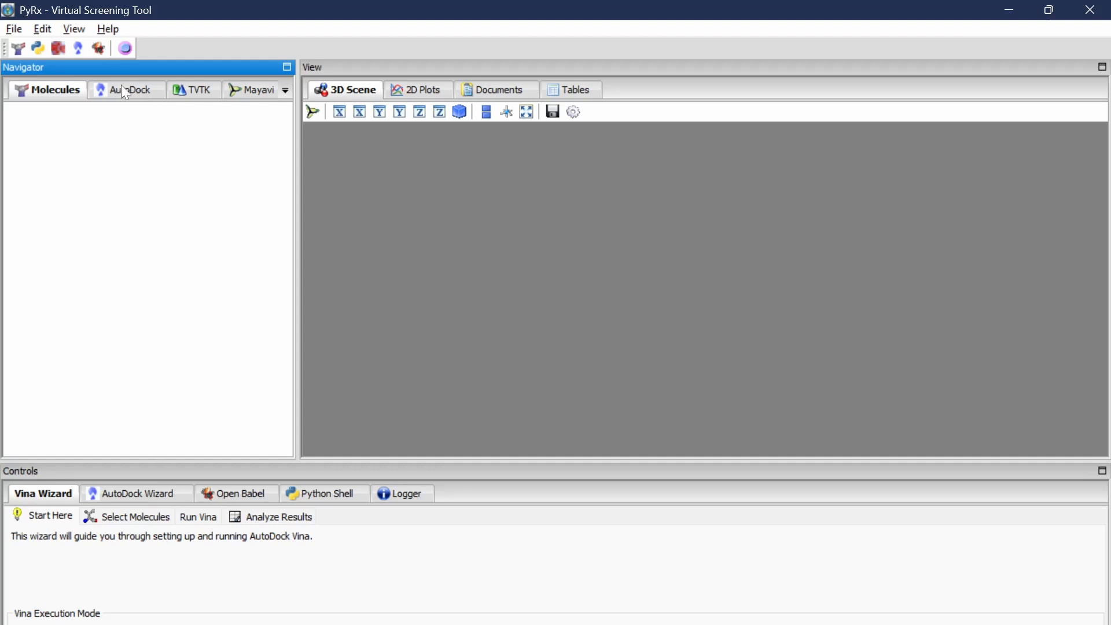
pyautogui.click(14, 29)
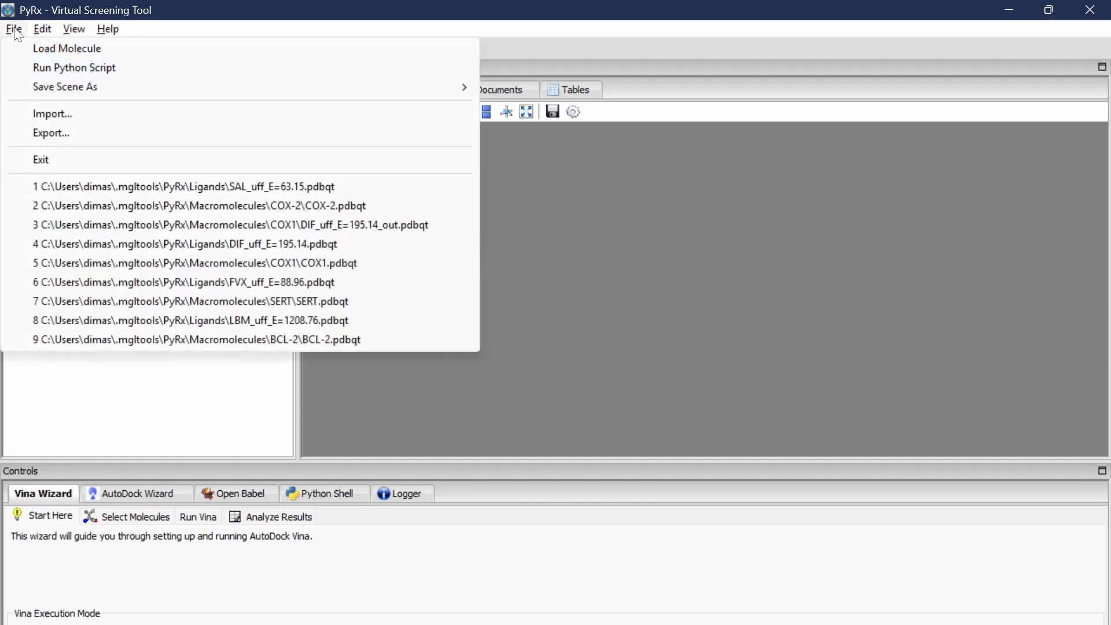
pyautogui.click(134, 402)
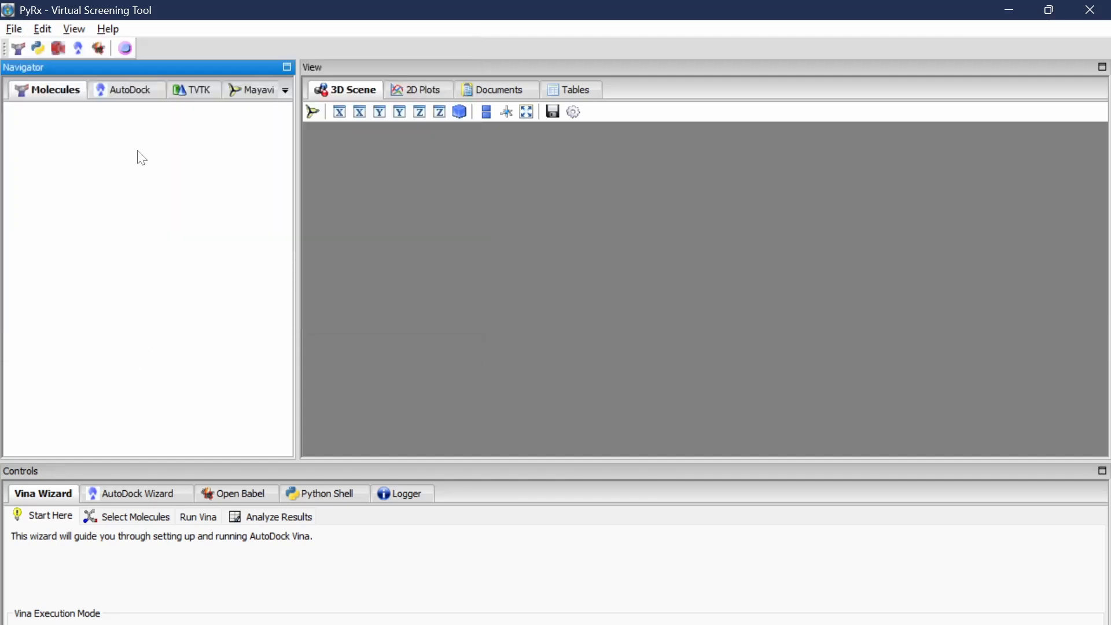
pyautogui.click(132, 91)
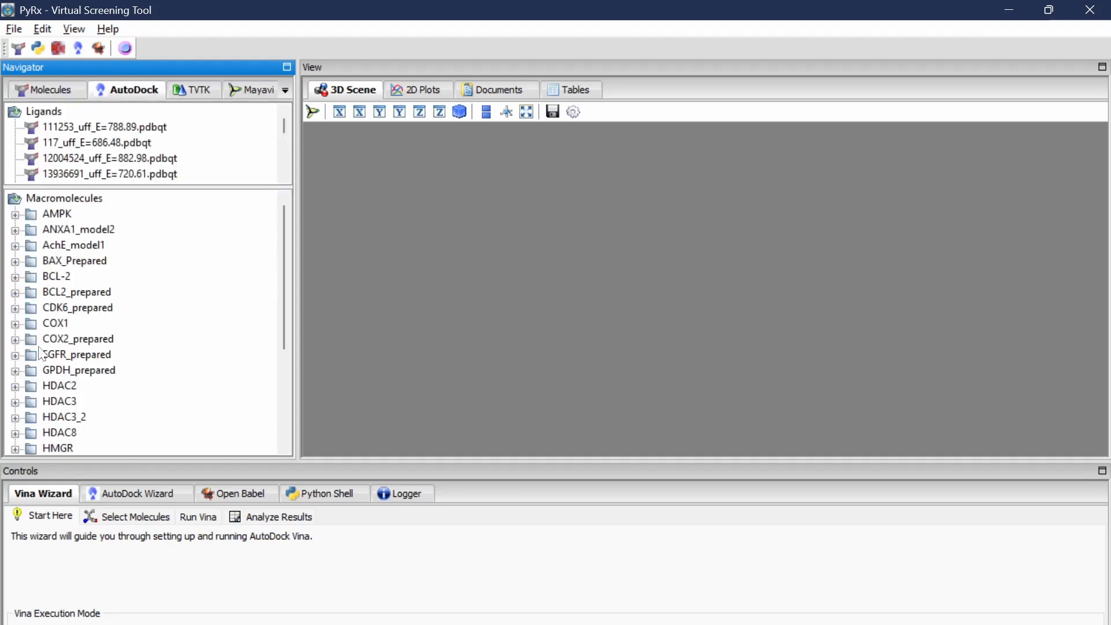
pyautogui.click(16, 341)
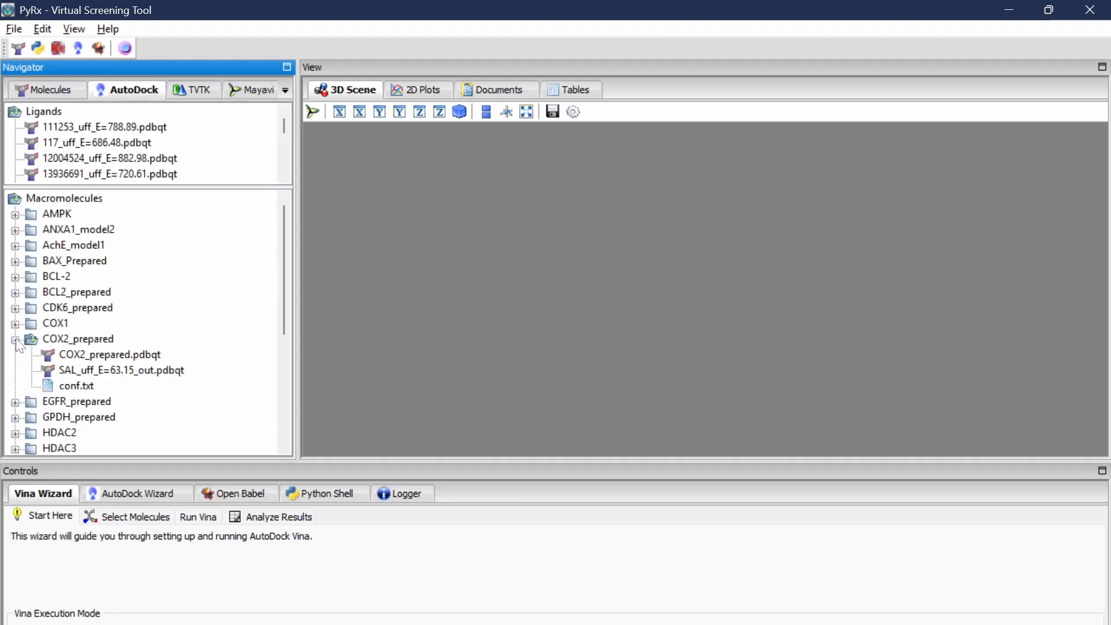
pyautogui.click(93, 355)
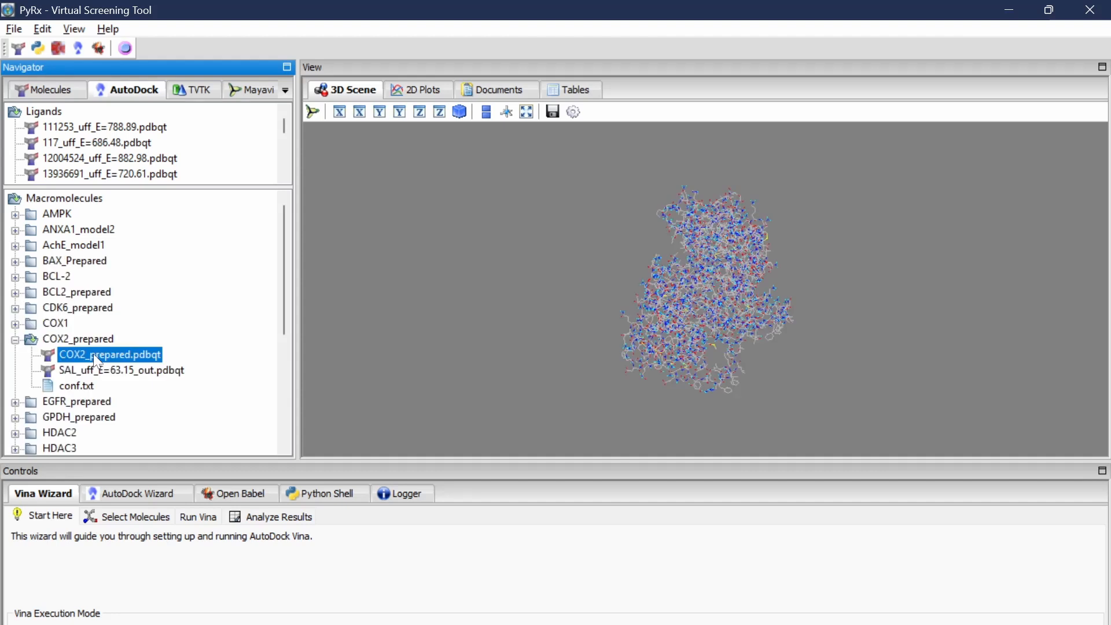
# - Load the SAL_uff_E=63.15.pdbqt ligand into the scene and inspect it together with the COX2_prepared macromolecule
pyautogui.scroll(5, 627, 391)
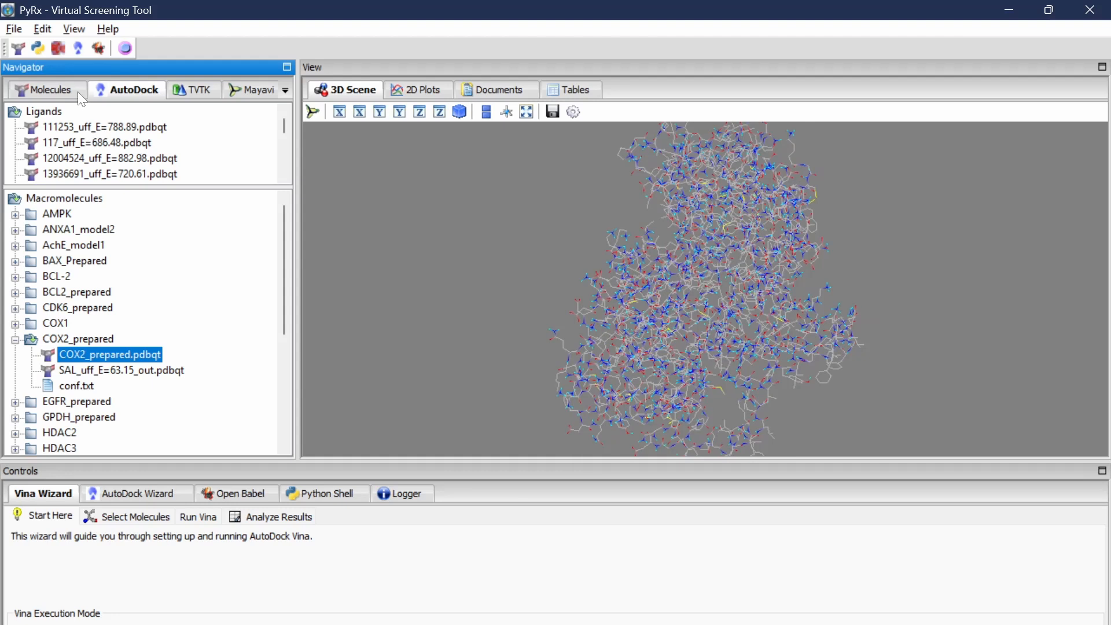
pyautogui.scroll(-2, 97, 156)
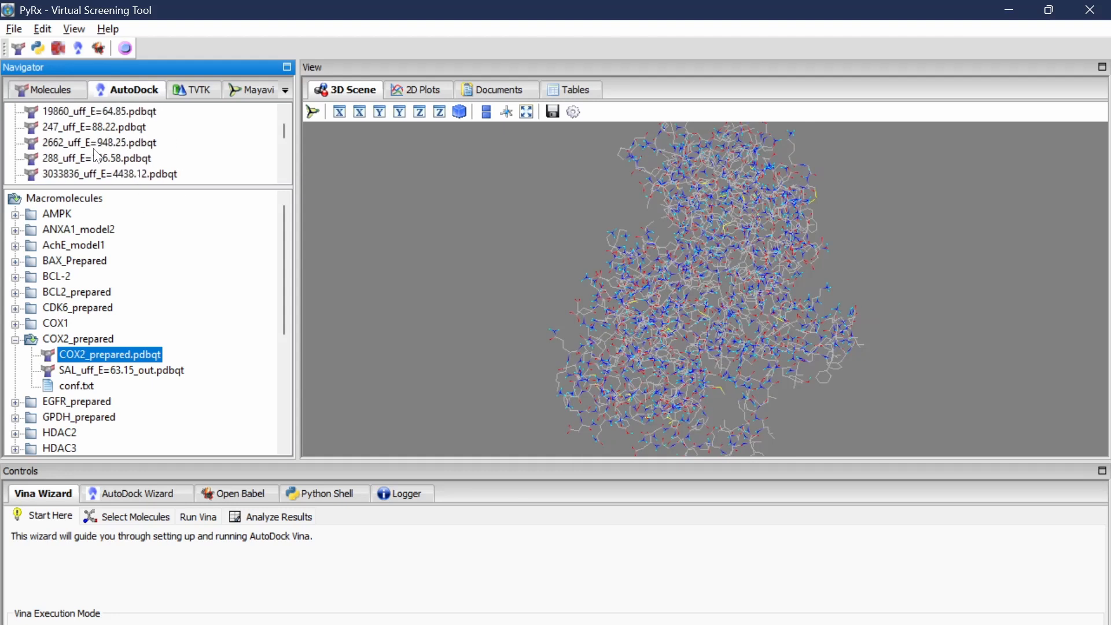
pyautogui.scroll(-5, 97, 156)
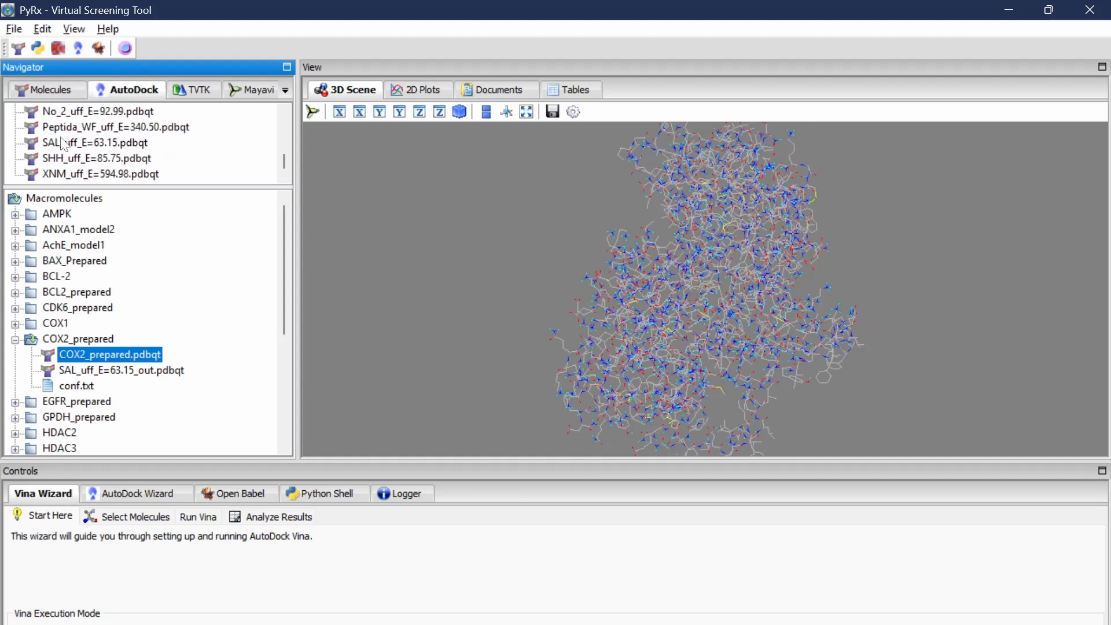
pyautogui.doubleClick(64, 144)
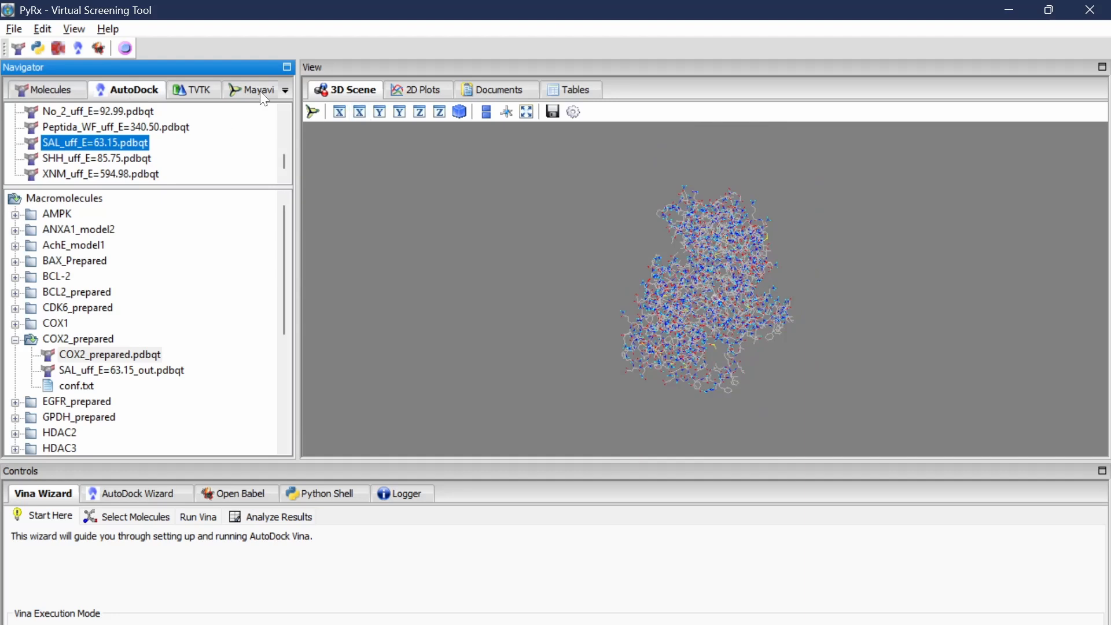
pyautogui.click(52, 90)
pyautogui.scroll(6, 660, 355)
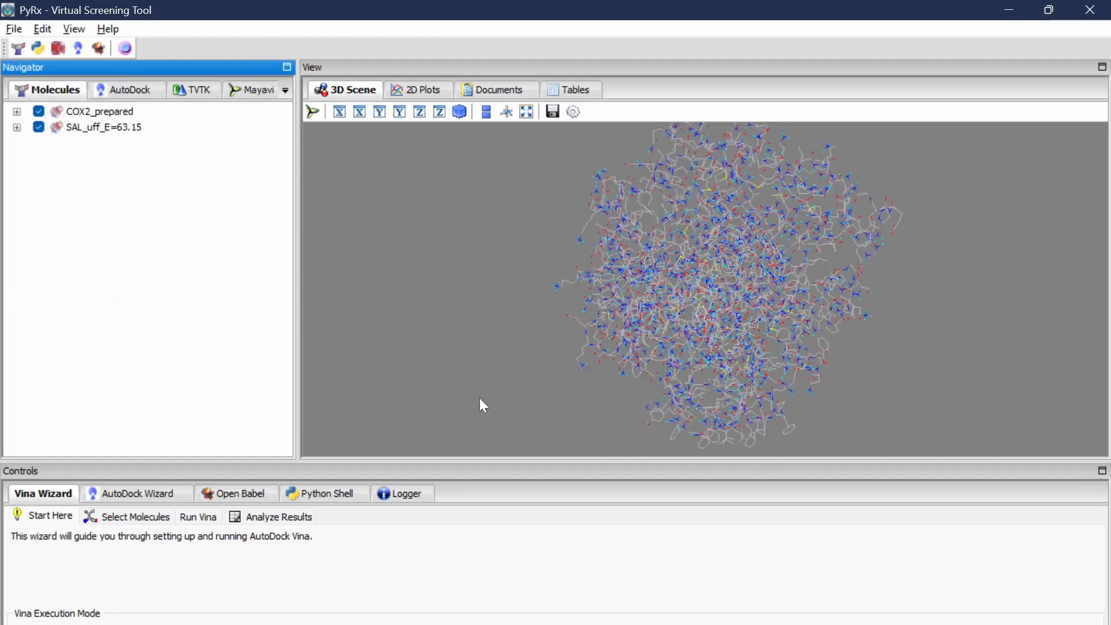
pyautogui.moveTo(747, 350); pyautogui.dragTo(715, 276)
pyautogui.scroll(3, 575, 243)
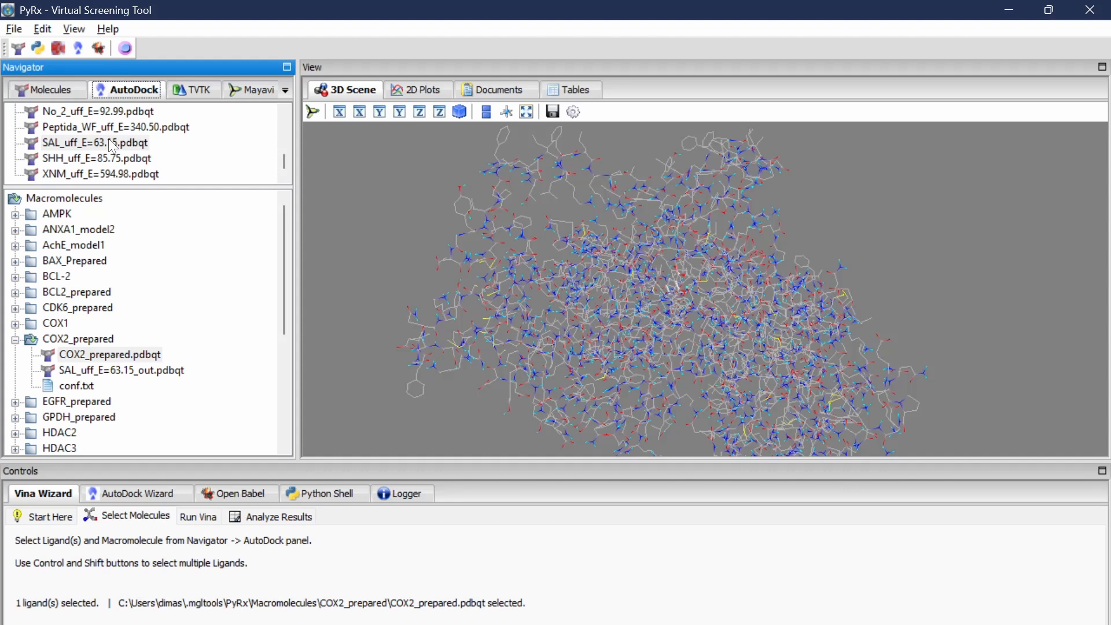
# - Locate the test compounds in the ligand list and check the Gingerol and Resveratrol codes in the Word table before returning to PyRx
pyautogui.scroll(10, 112, 146)
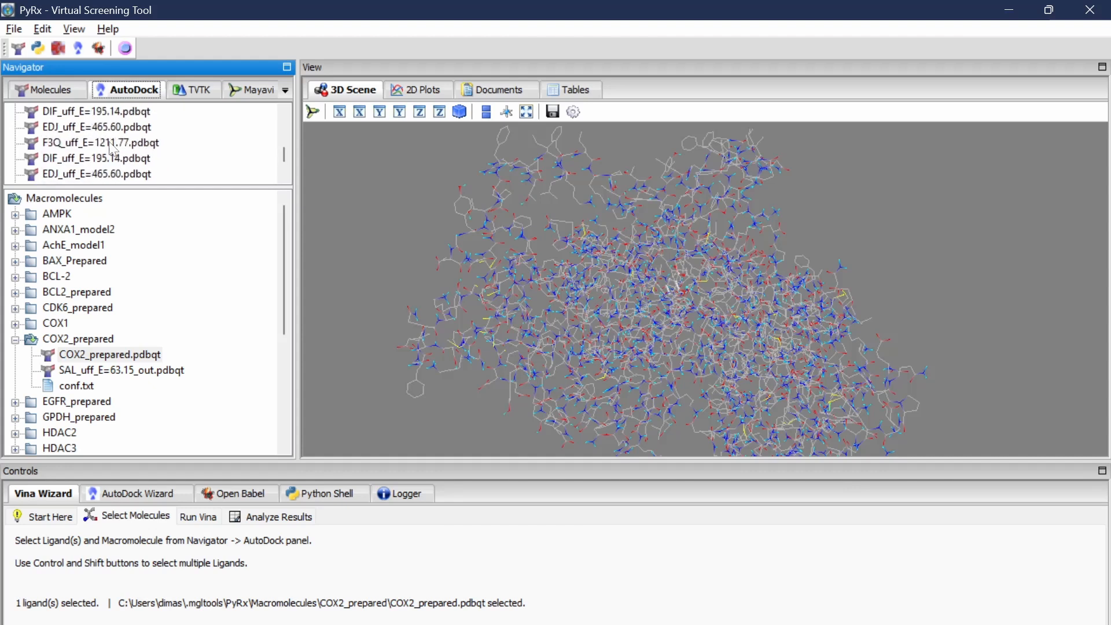
pyautogui.scroll(5, 113, 150)
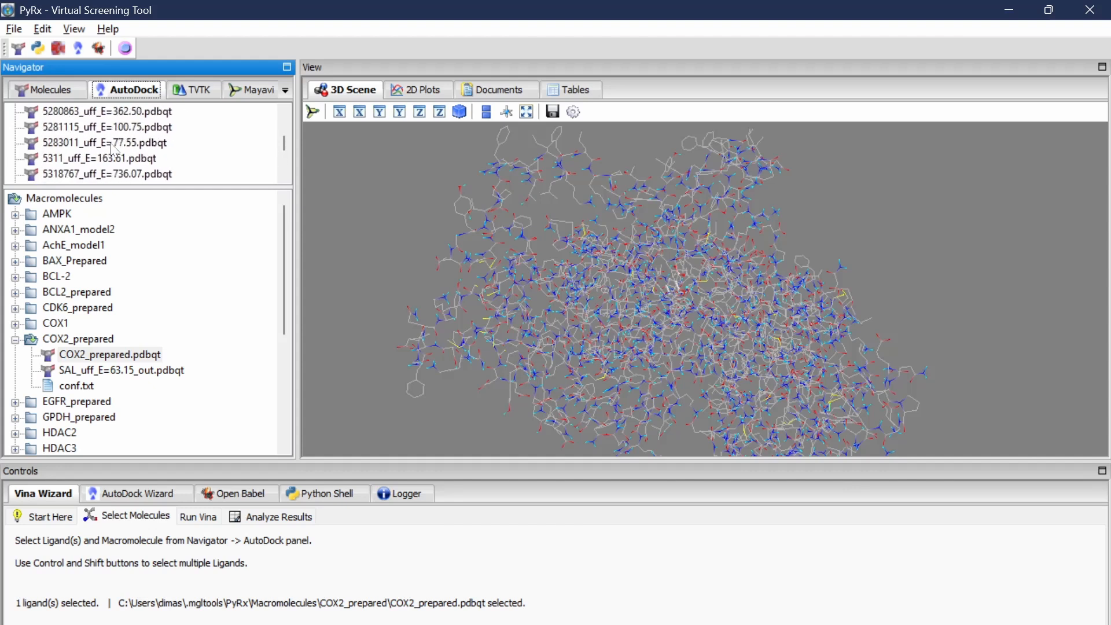
pyautogui.scroll(5, 113, 150)
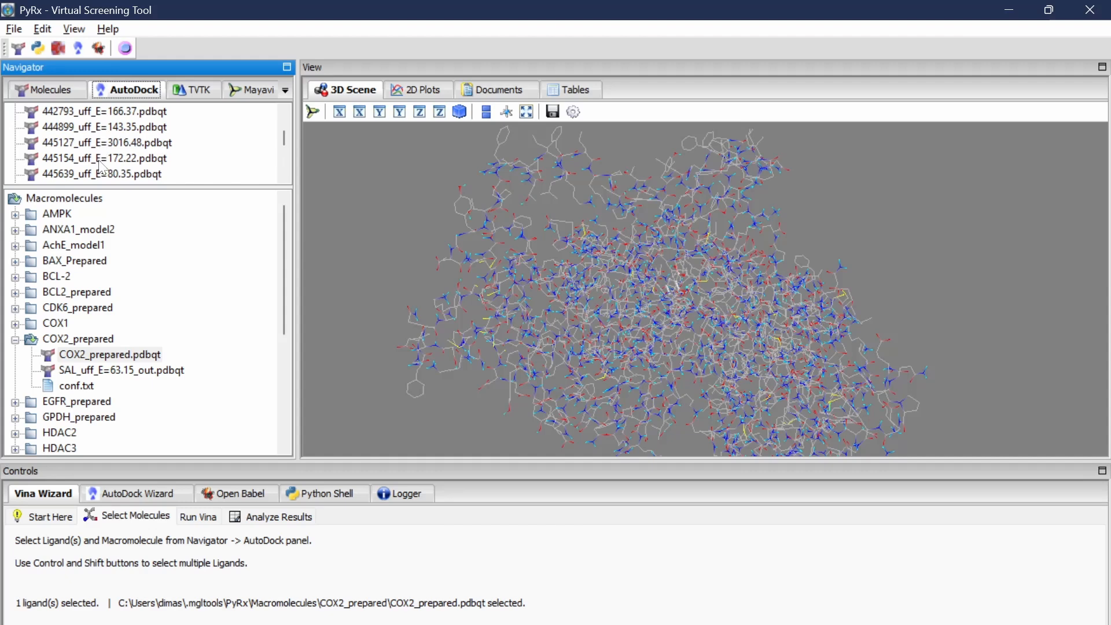
pyautogui.click(101, 161)
pyautogui.hotkey('alt', 'Tab')
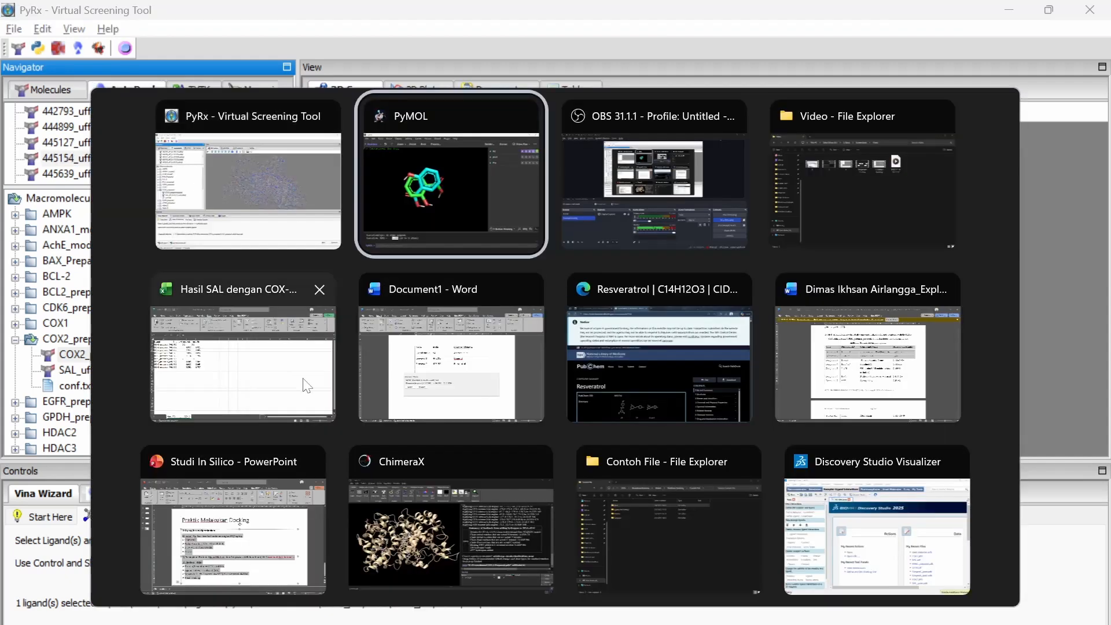
pyautogui.click(452, 358)
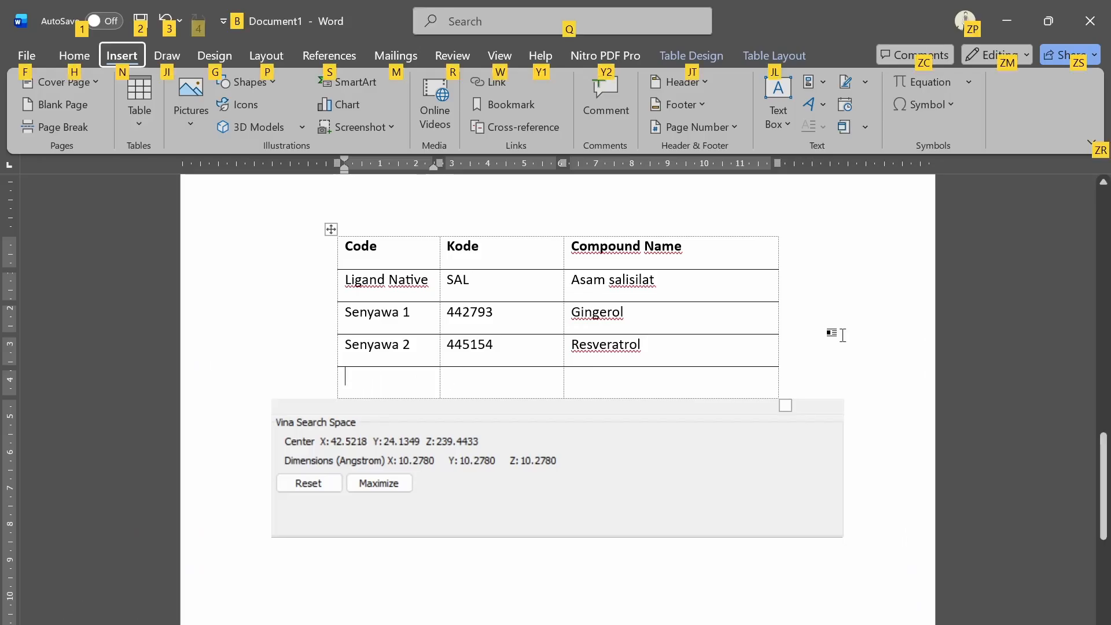
pyautogui.click(779, 344)
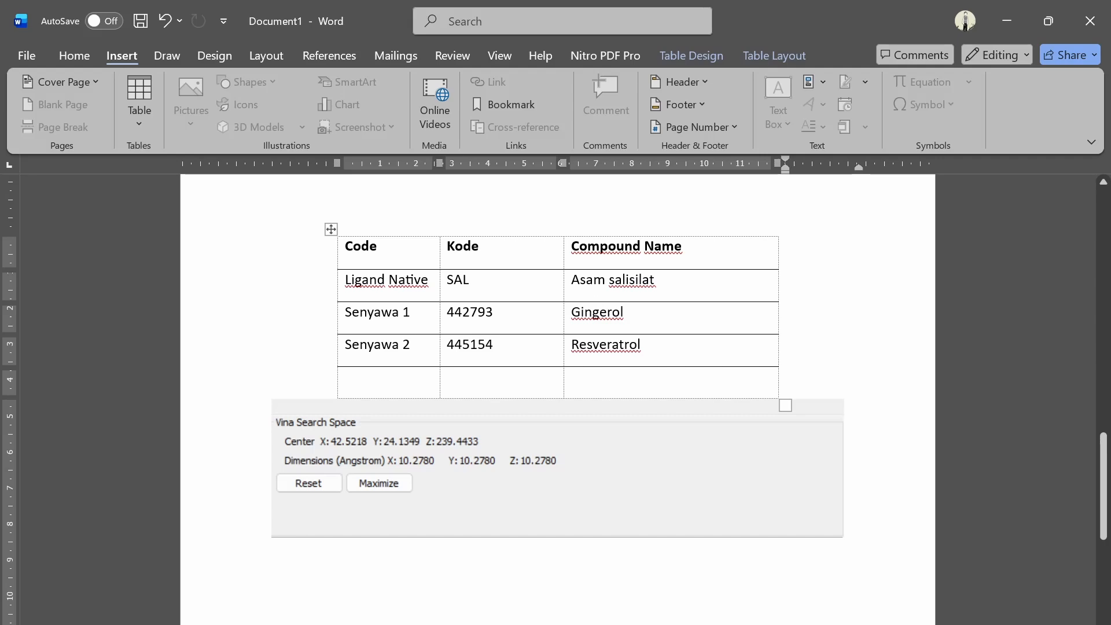
pyautogui.hotkey('alt', 'Tab')
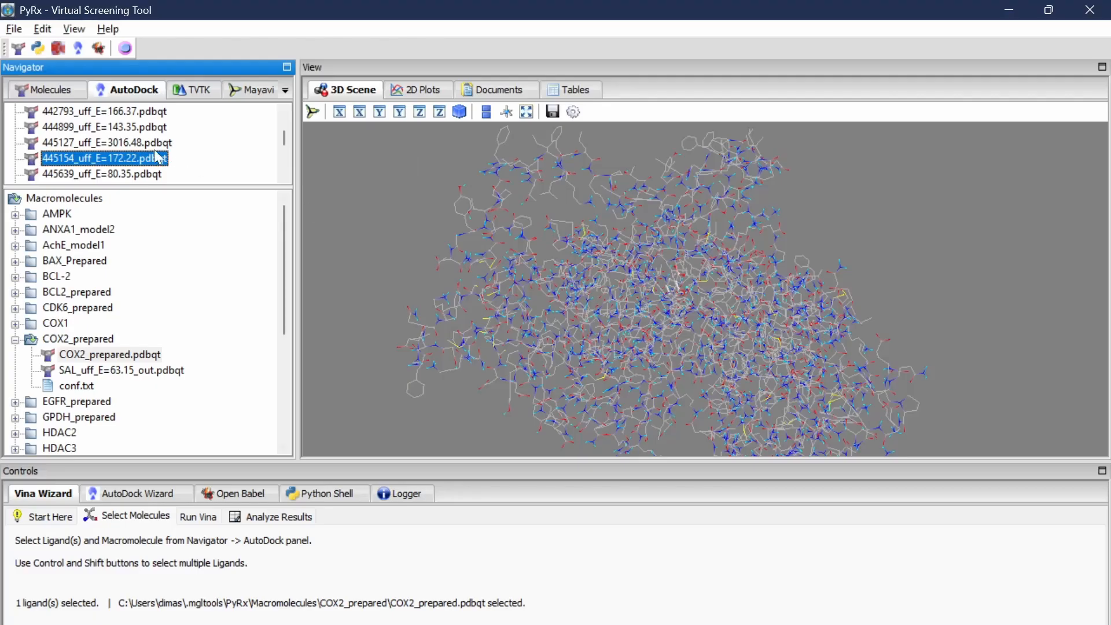
# - Select the ligands 442793_uff_E=166.37 and 445154_uff_E=172.22 together and advance the Vina Wizard to the Run Vina stage
pyautogui.click(118, 112)
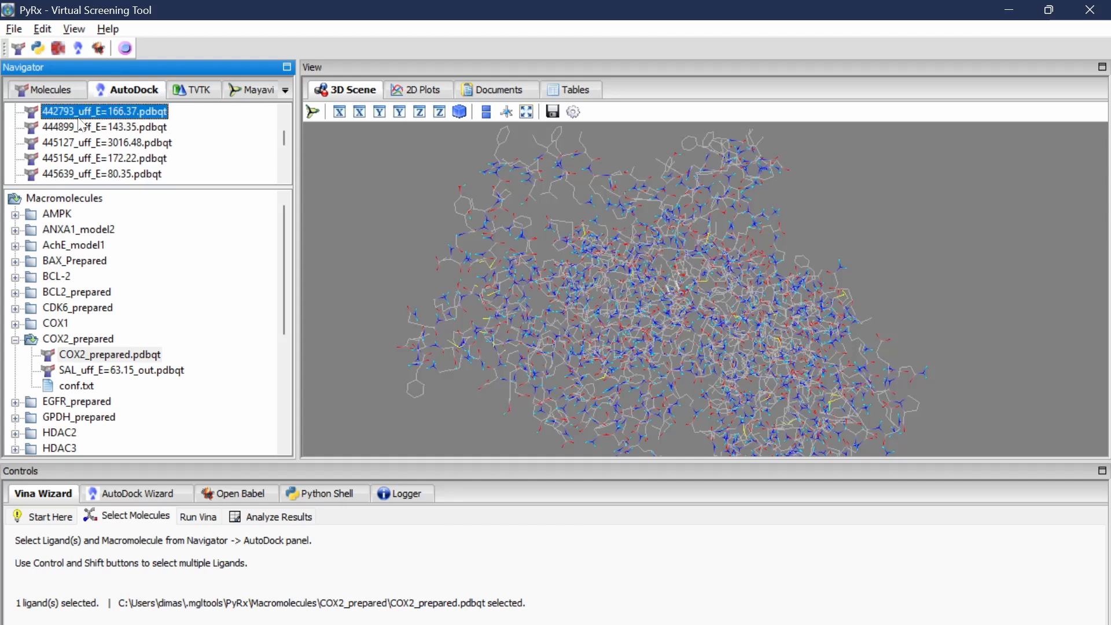
pyautogui.keyDown('ctrl'); pyautogui.click(78, 160); pyautogui.keyUp('ctrl')
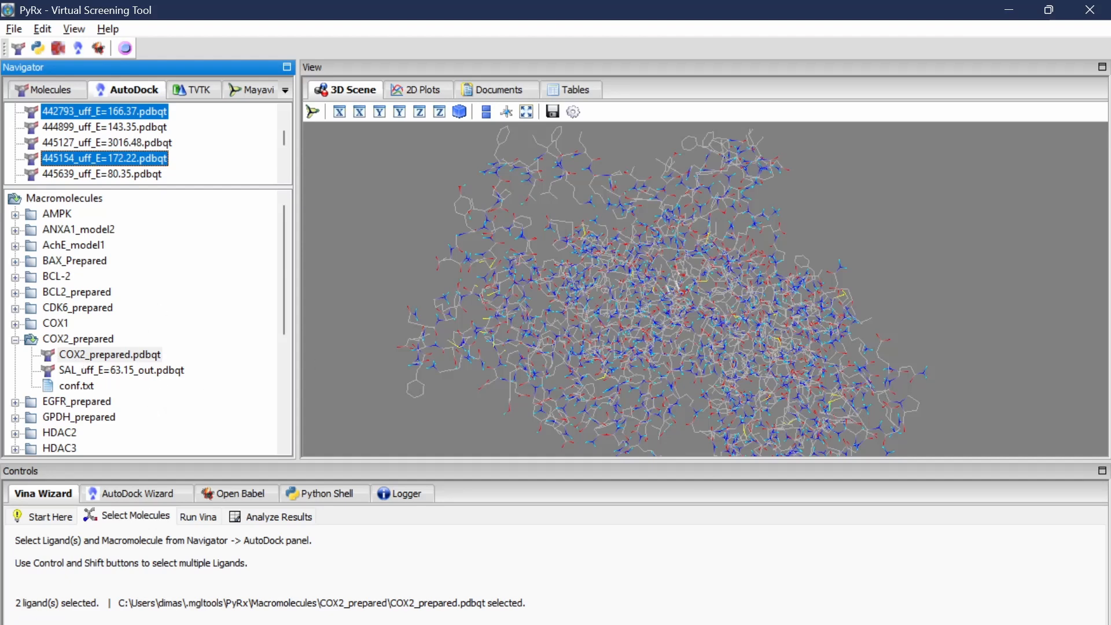
pyautogui.click(1059, 621)
# - Inspect the Vina search box around the SAL ligand and read the validated grid parameters in COX2_prepared's conf.txt
pyautogui.scroll(3, 793, 397)
pyautogui.moveTo(915, 370); pyautogui.dragTo(907, 328)
pyautogui.scroll(2, 922, 306)
pyautogui.scroll(-3, 924, 307)
pyautogui.scroll(3, 817, 376)
pyautogui.moveTo(818, 379); pyautogui.dragTo(846, 262)
pyautogui.scroll(1, 857, 330)
pyautogui.scroll(1, 918, 311)
pyautogui.scroll(-2, 925, 302)
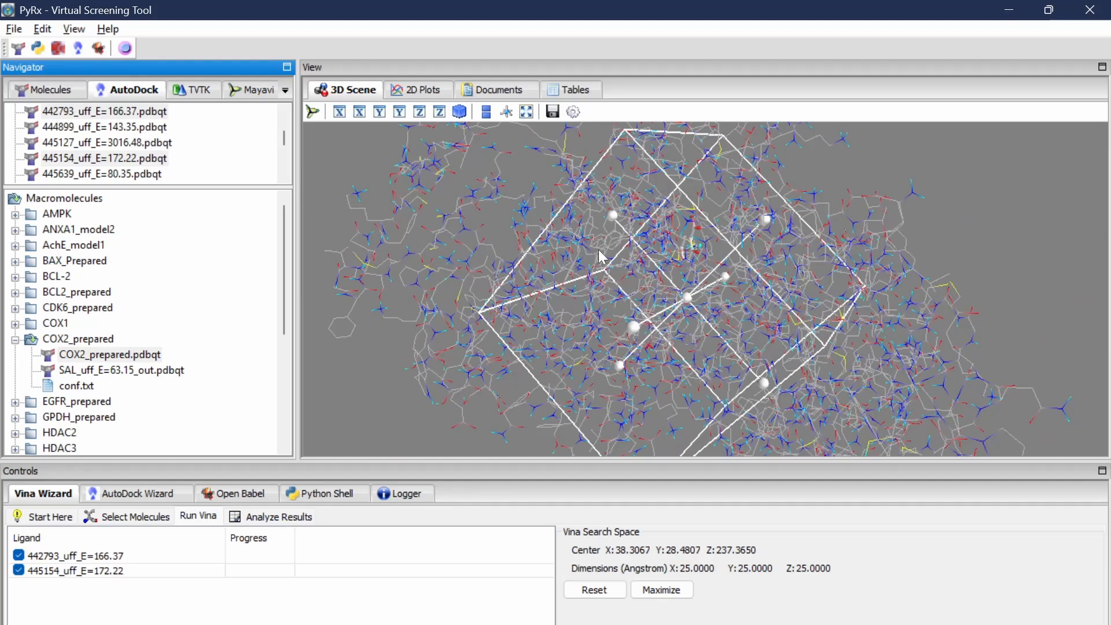
pyautogui.doubleClick(81, 386)
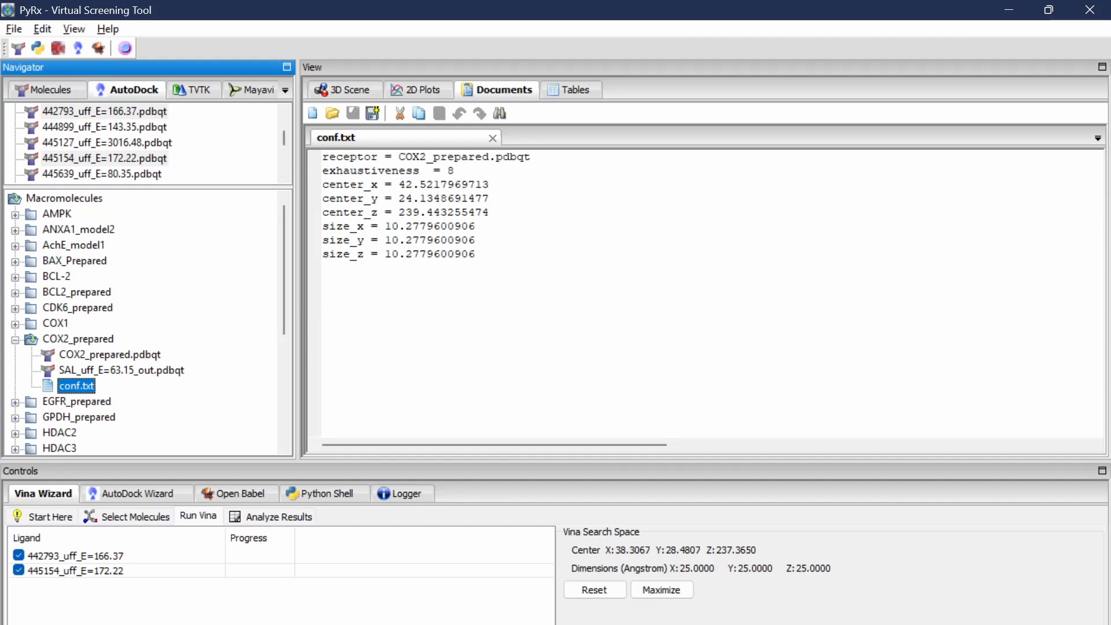
# - Move the search box to about X 41.88, Y 24.01, Z 238.44, shrink it to about 11.61 Å per side and compare with conf.txt
pyautogui.click(356, 91)
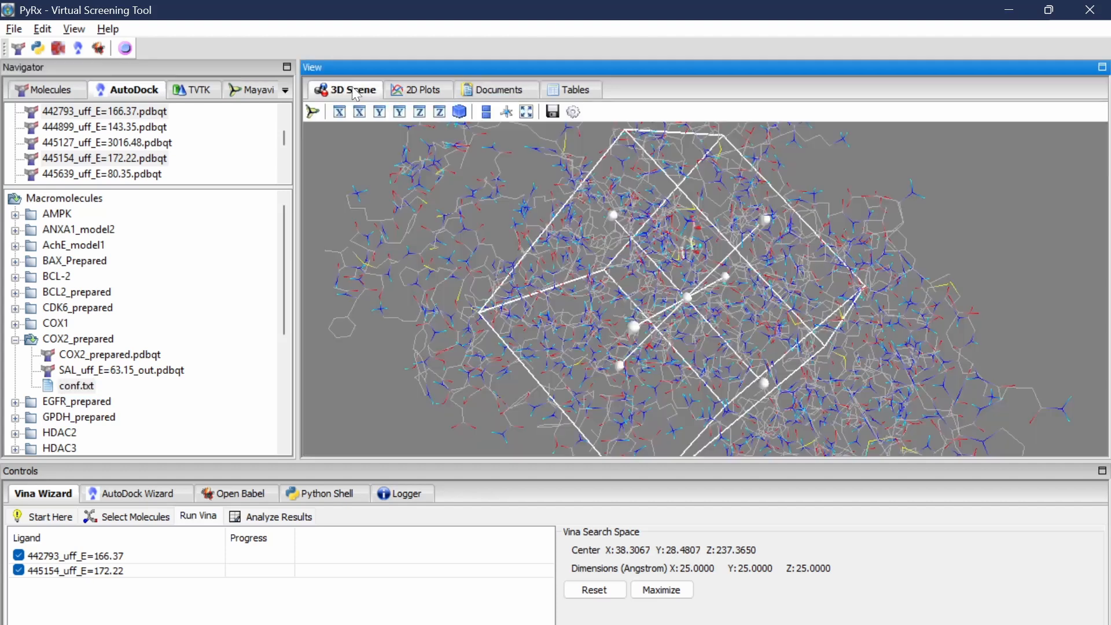
pyautogui.moveTo(683, 298); pyautogui.dragTo(681, 246)
pyautogui.moveTo(680, 246); pyautogui.dragTo(687, 265, button='right')
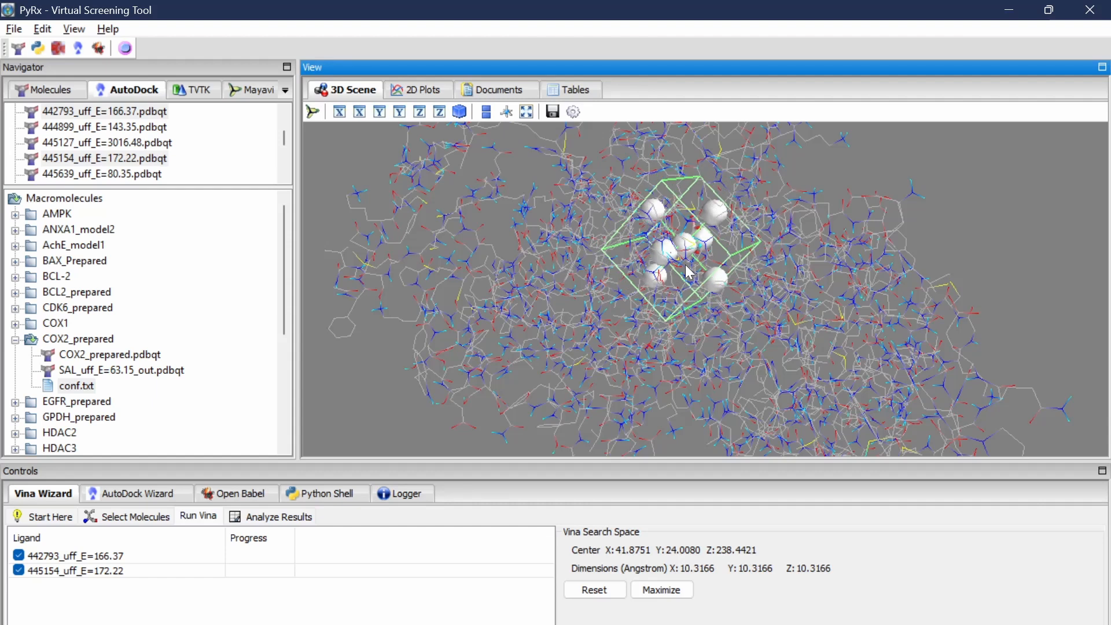
pyautogui.click(507, 93)
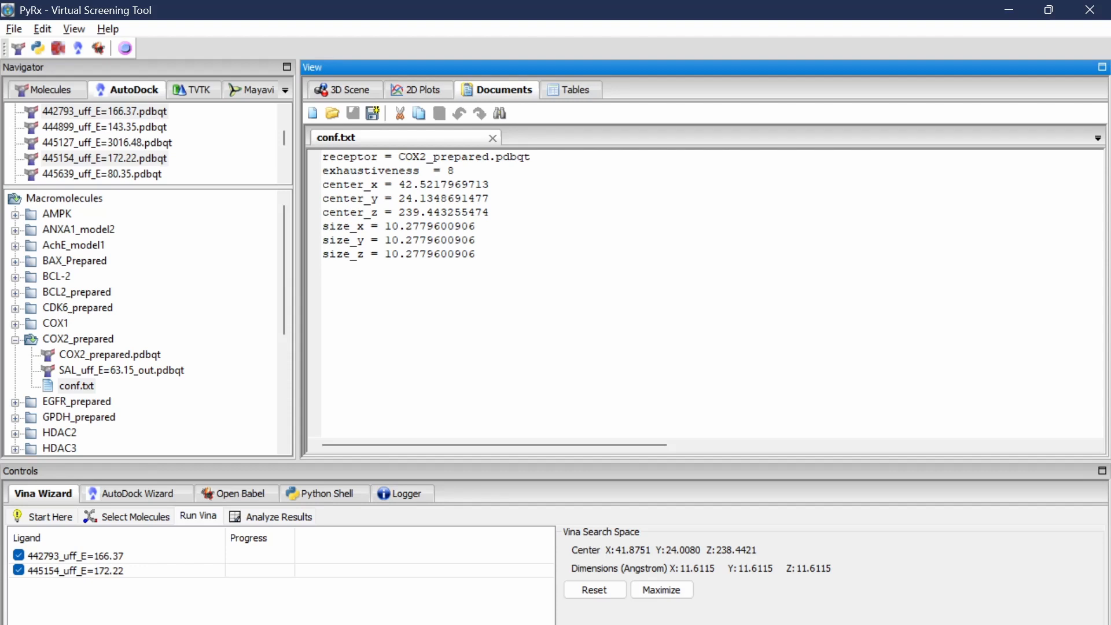
# - Shift the search box centre to about X 43.02, Y 23.61, Z 239.02 and compare it with conf.txt
pyautogui.click(335, 92)
pyautogui.moveTo(776, 309); pyautogui.dragTo(815, 331)
pyautogui.moveTo(678, 240); pyautogui.dragTo(690, 236)
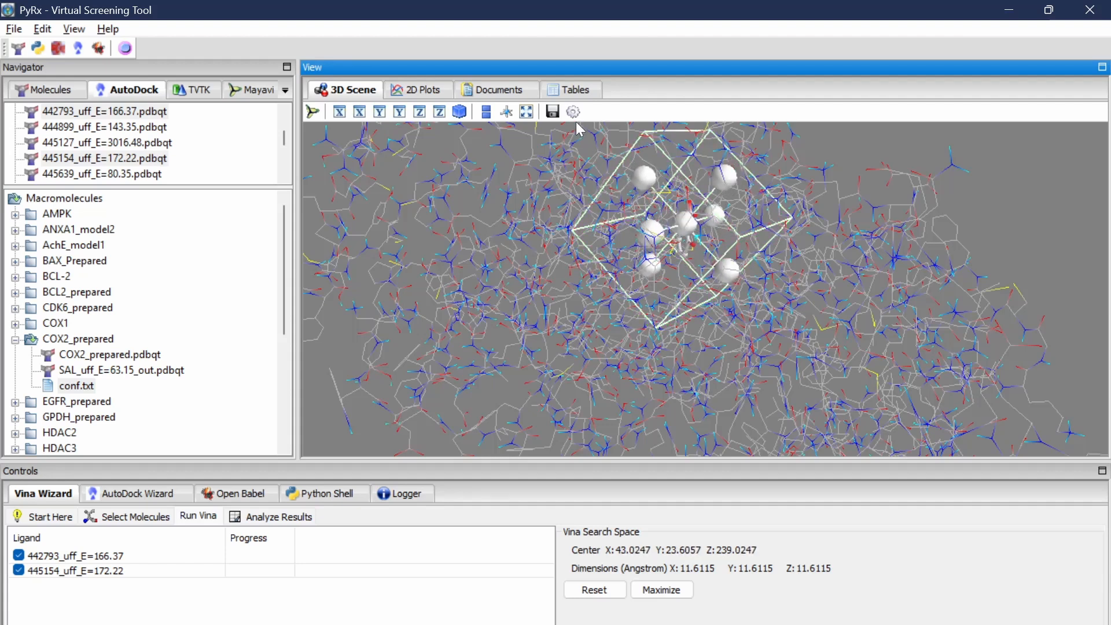
pyautogui.click(514, 92)
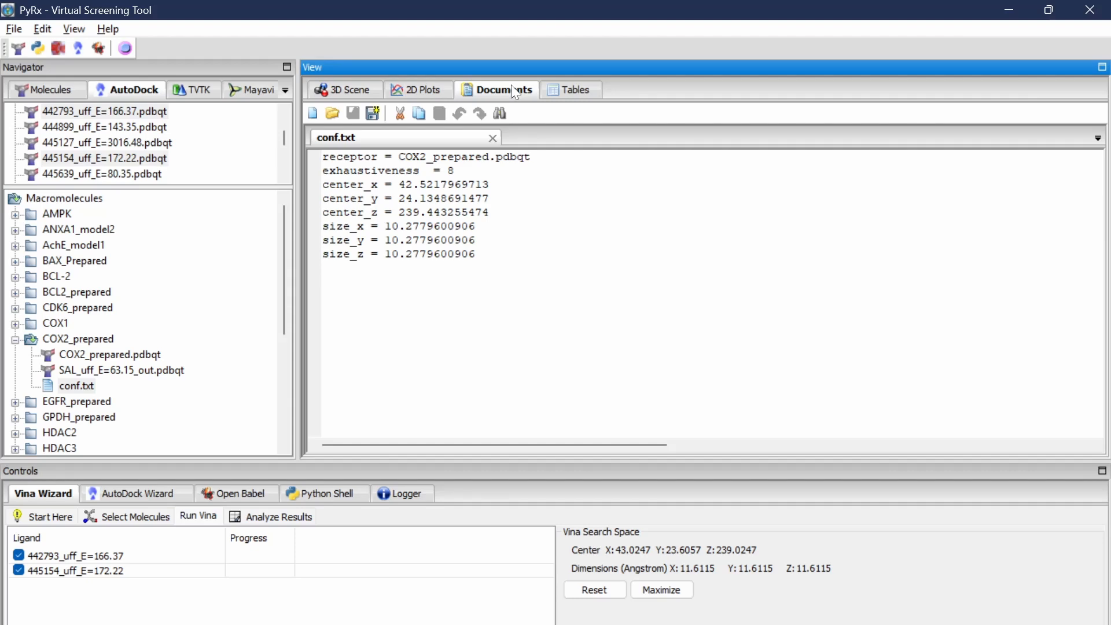
# - Centre the search box on the SAL ligand at about X 42.06, Y 24.48, Z 239.94 and check it against conf.txt
pyautogui.click(358, 92)
pyautogui.moveTo(753, 306); pyautogui.dragTo(693, 281)
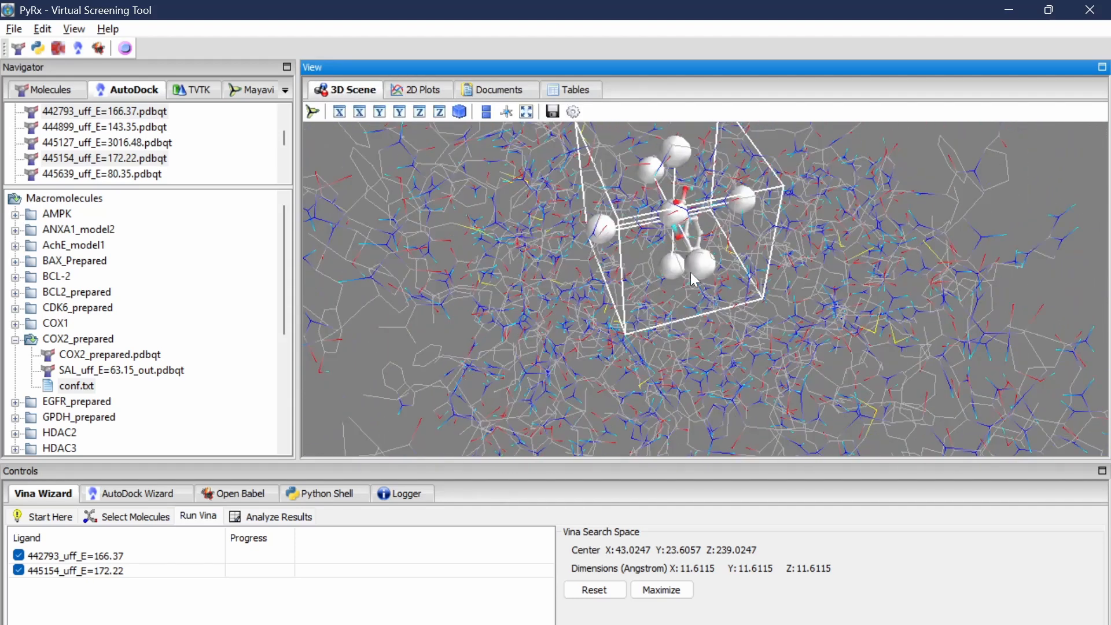
pyautogui.moveTo(678, 223); pyautogui.dragTo(700, 223)
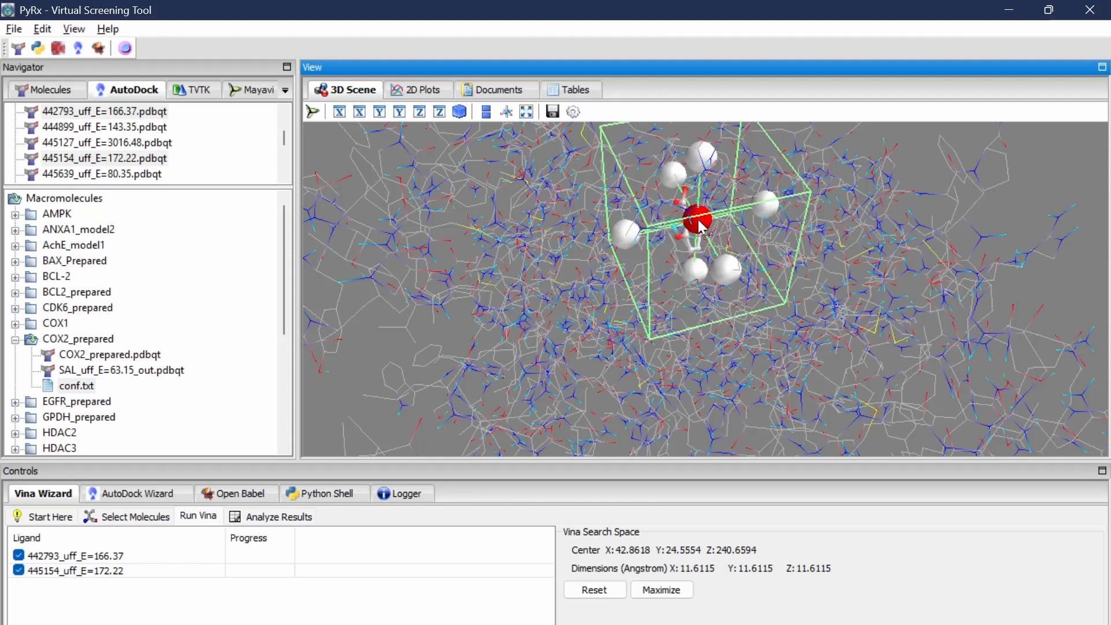
pyautogui.moveTo(700, 222); pyautogui.dragTo(699, 211)
pyautogui.moveTo(744, 324); pyautogui.dragTo(1037, 352)
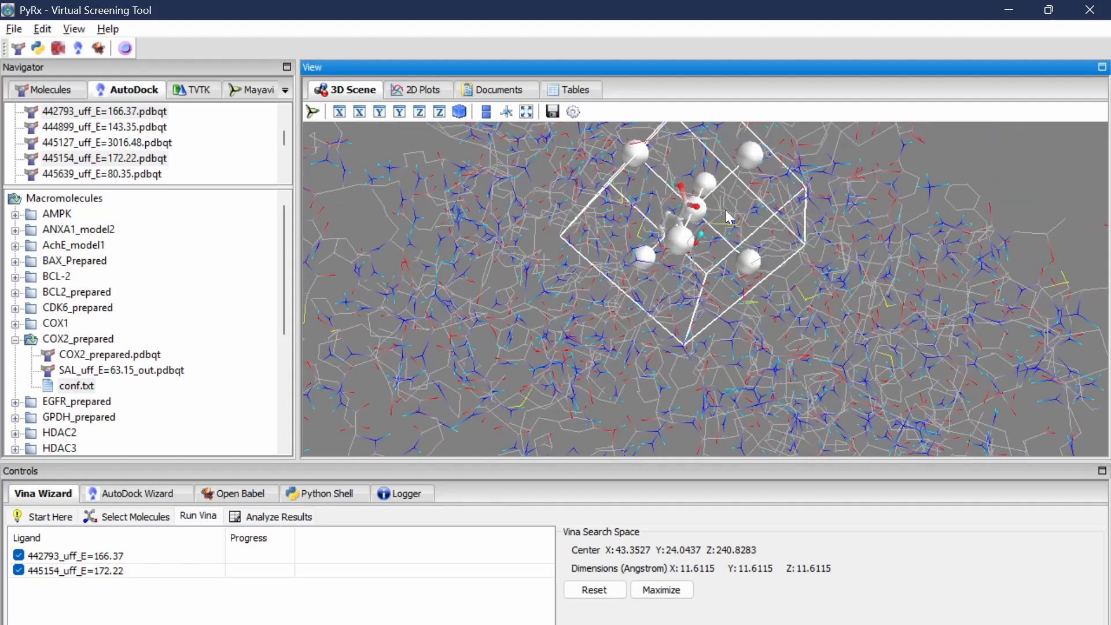
pyautogui.moveTo(695, 211); pyautogui.dragTo(678, 220)
pyautogui.moveTo(860, 218); pyautogui.dragTo(602, 398)
pyautogui.moveTo(631, 299); pyautogui.dragTo(645, 313)
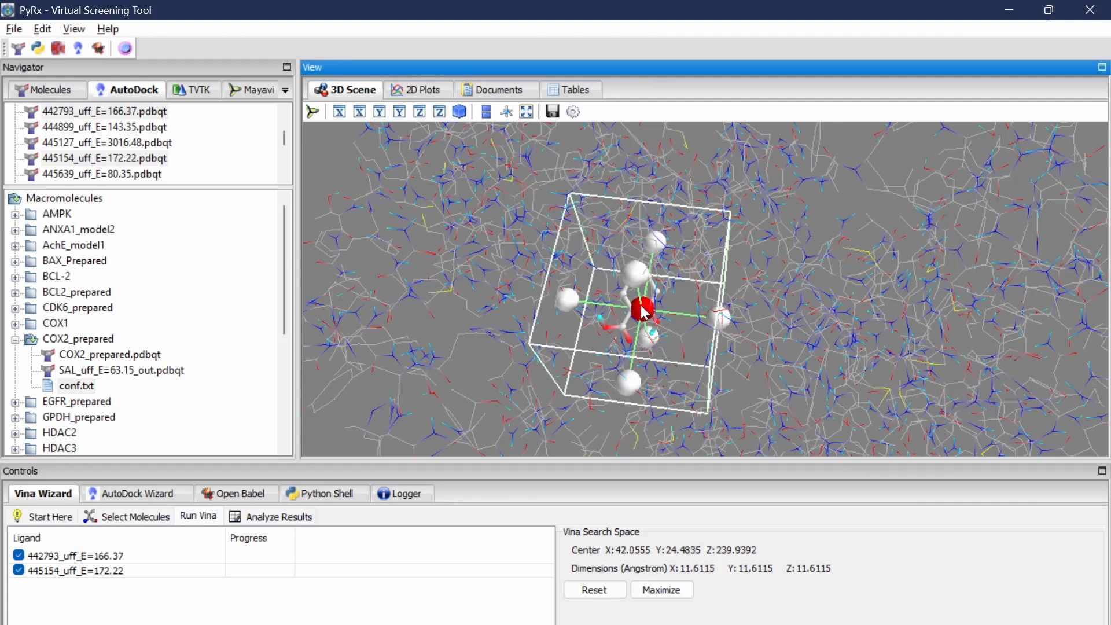
pyautogui.click(533, 92)
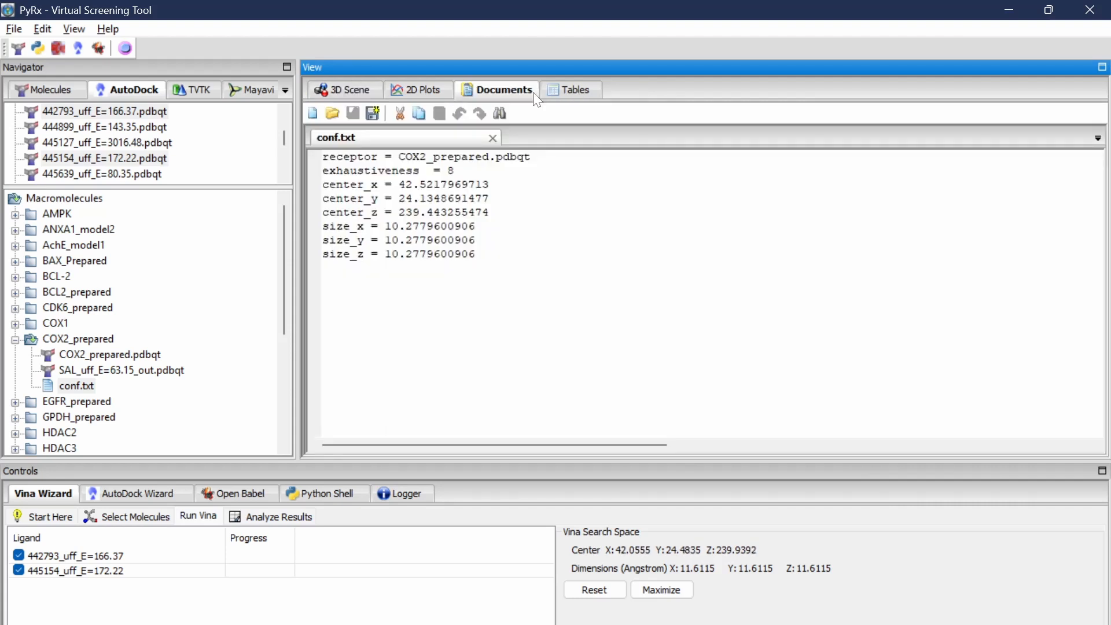
# - Check the box placement in the 3D scene and run the Vina docking of both ligands against COX2_prepared
pyautogui.click(331, 91)
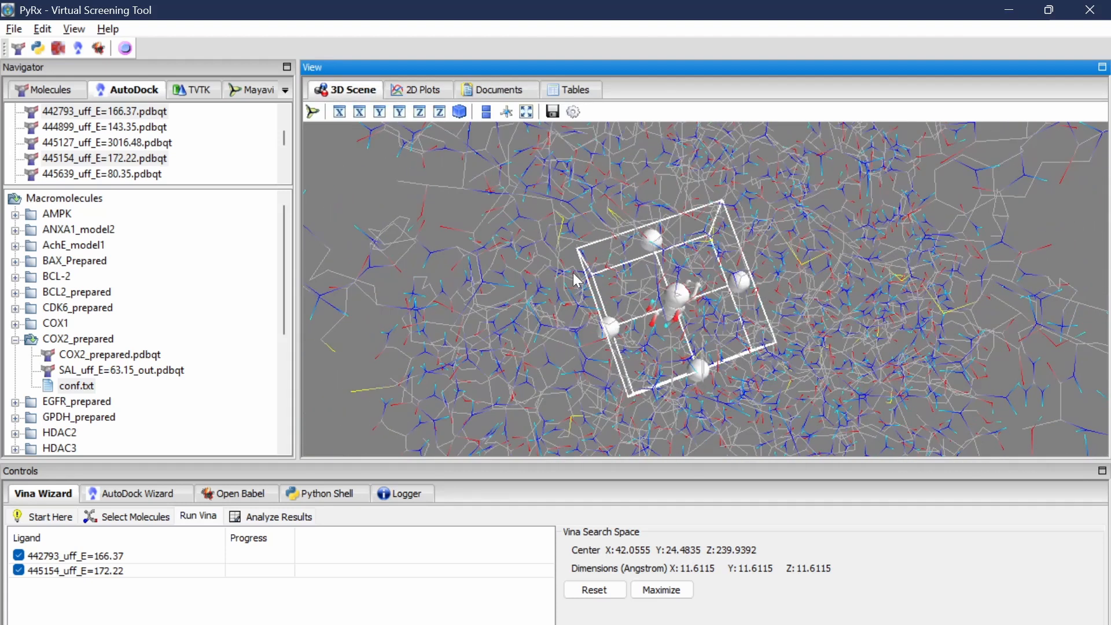
pyautogui.moveTo(574, 273); pyautogui.dragTo(839, 336)
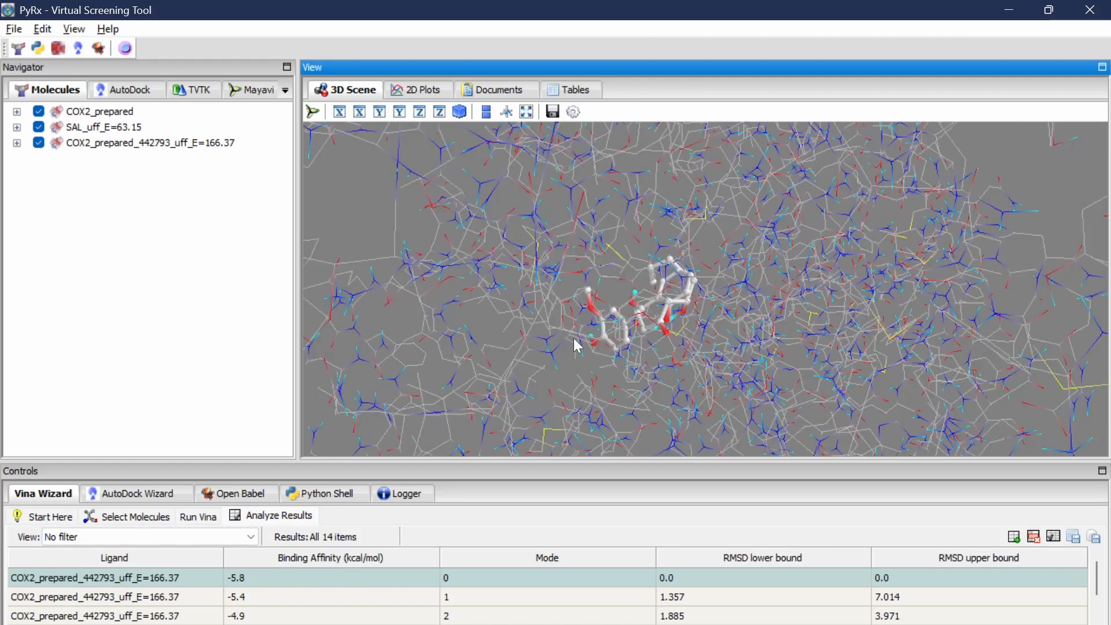
pyautogui.scroll(-3, 574, 341)
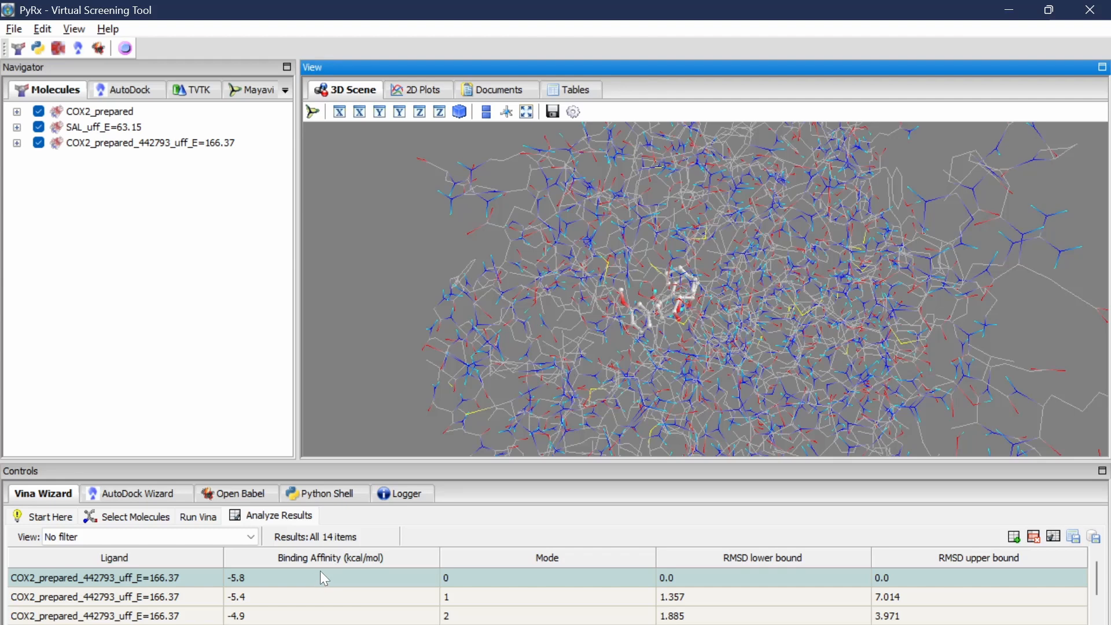
# - Sort the docking results by binding affinity with the most negative values first and review the table
pyautogui.click(305, 561)
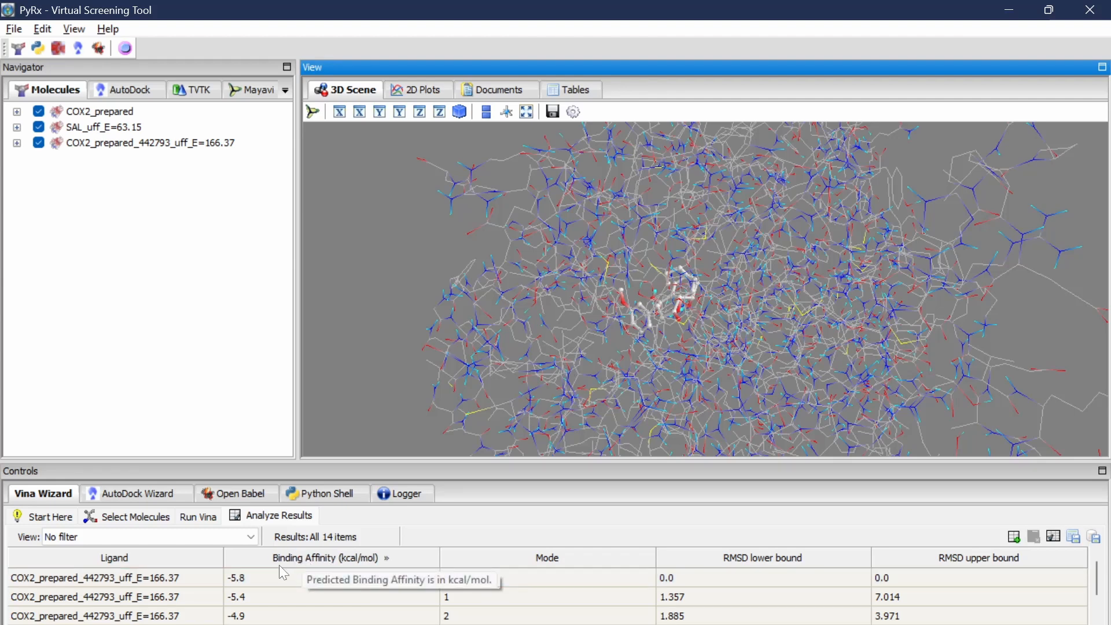
pyautogui.click(323, 560)
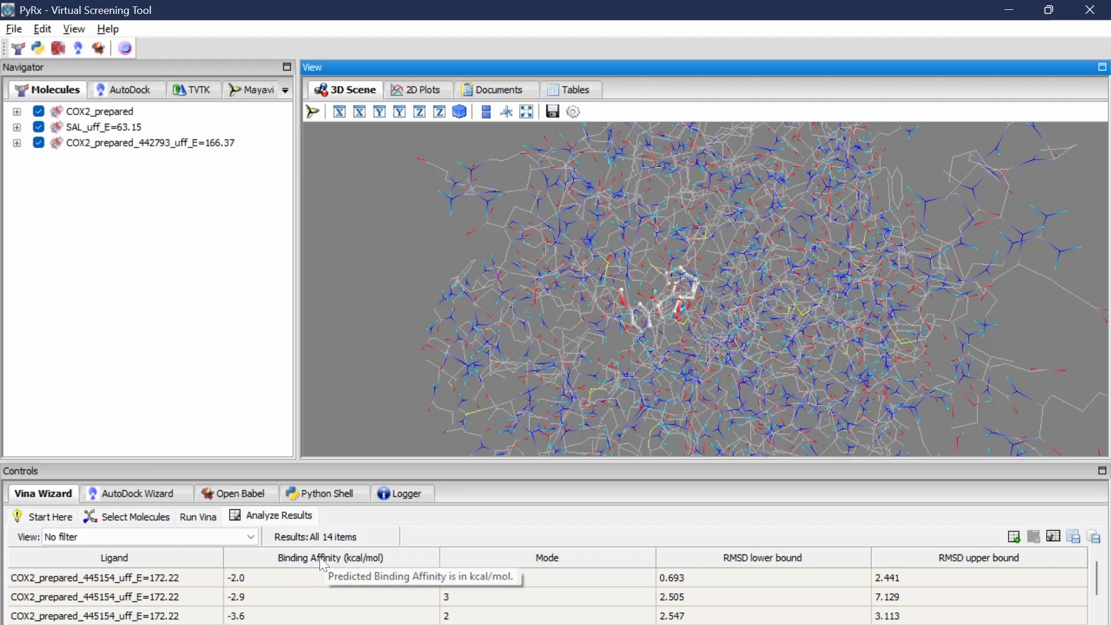
pyautogui.click(323, 560)
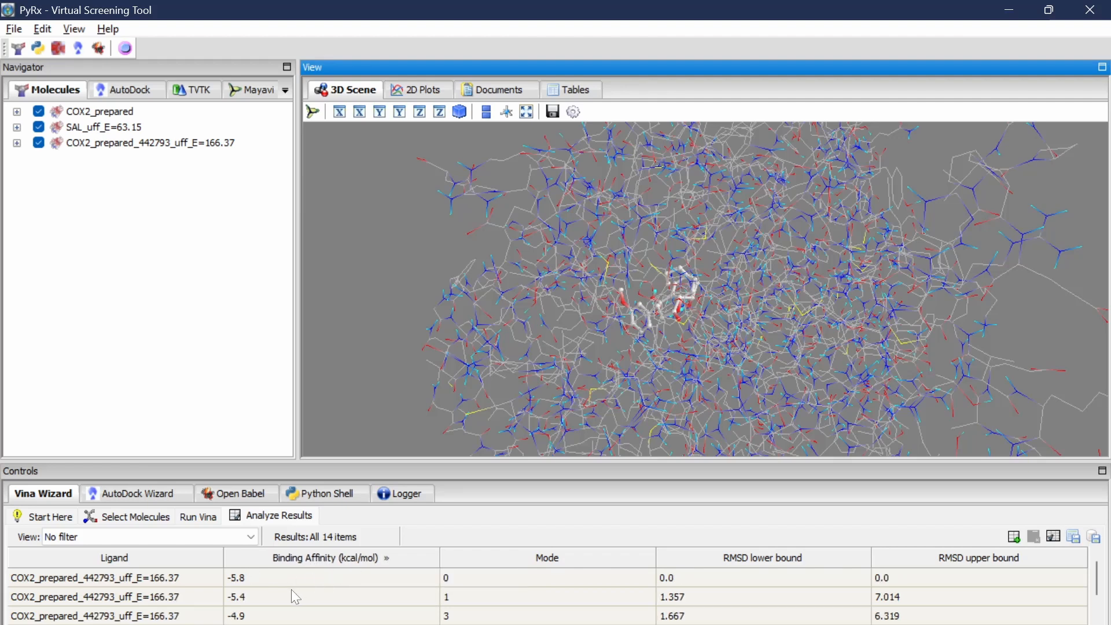
pyautogui.scroll(-3, 547, 596)
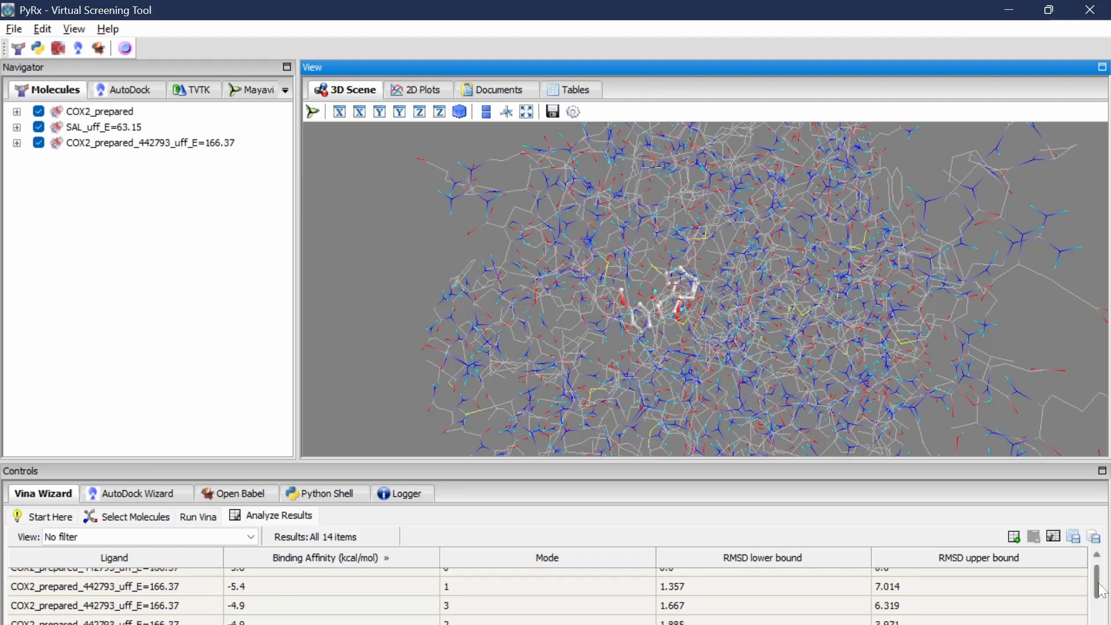
pyautogui.scroll(5, 313, 579)
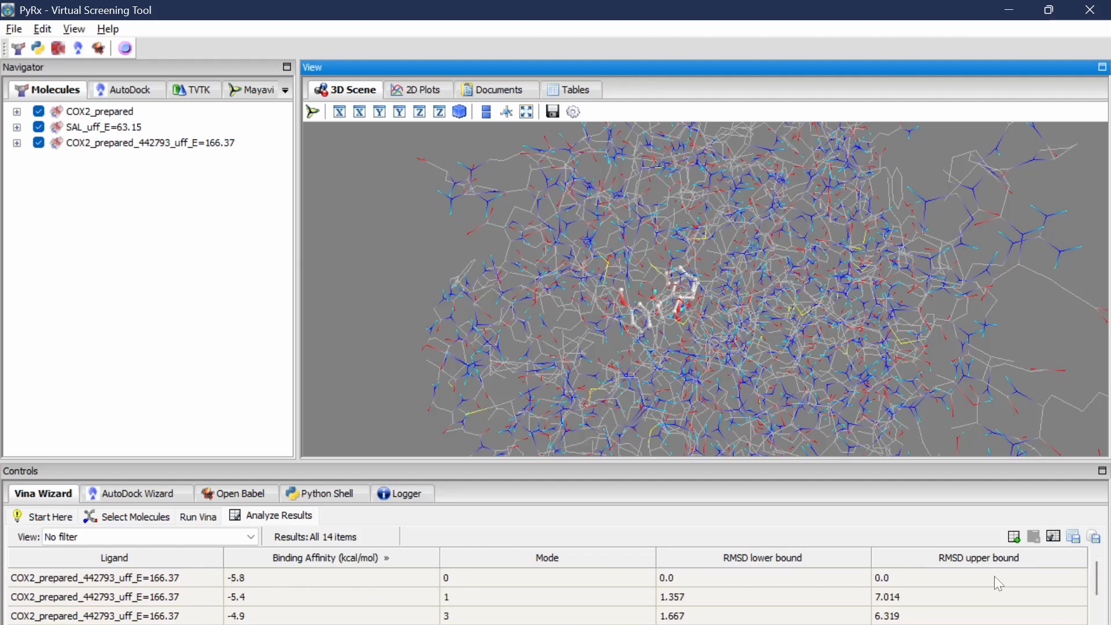
# - Export the docking results as a CSV file named "Ligan Uji dengan COX-2" in the Downloads folder
pyautogui.click(1077, 539)
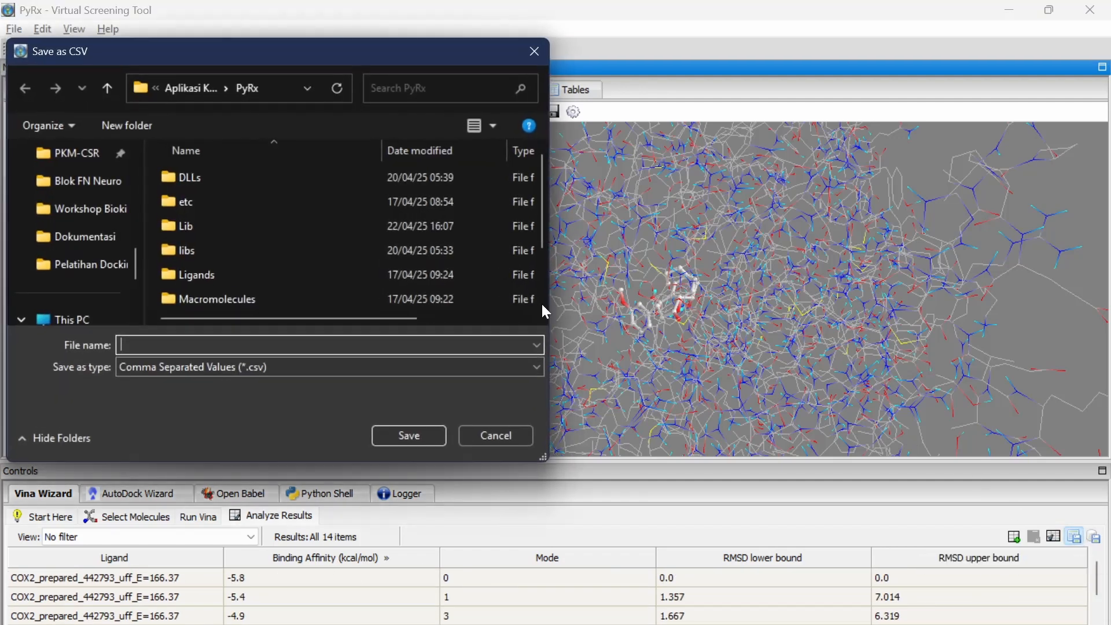
pyautogui.scroll(5, 116, 232)
pyautogui.click(83, 274)
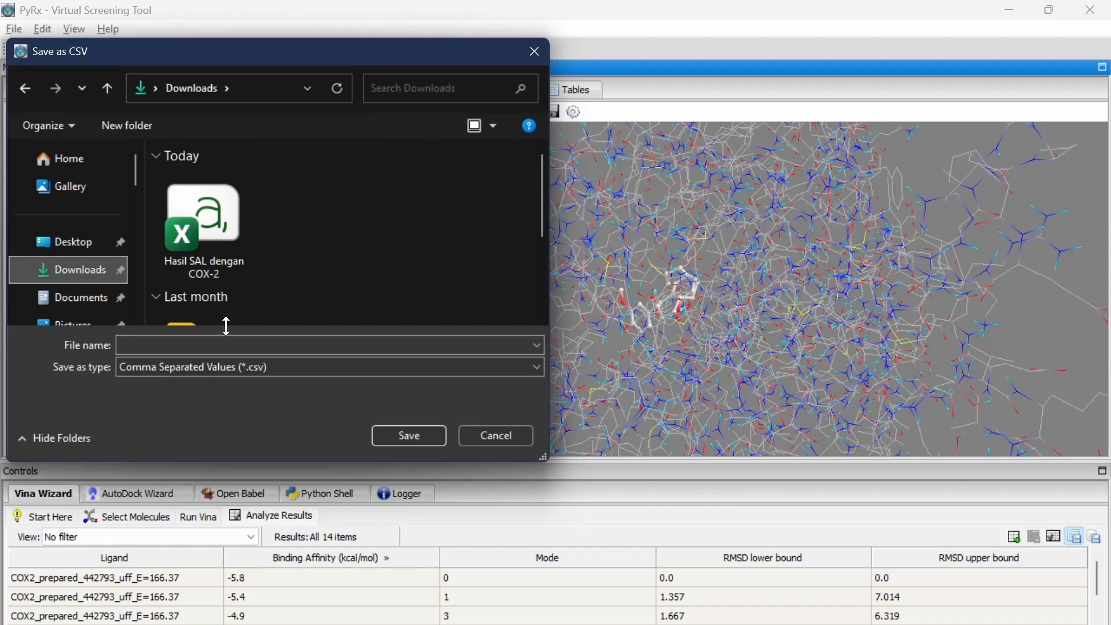
pyautogui.click(243, 345)
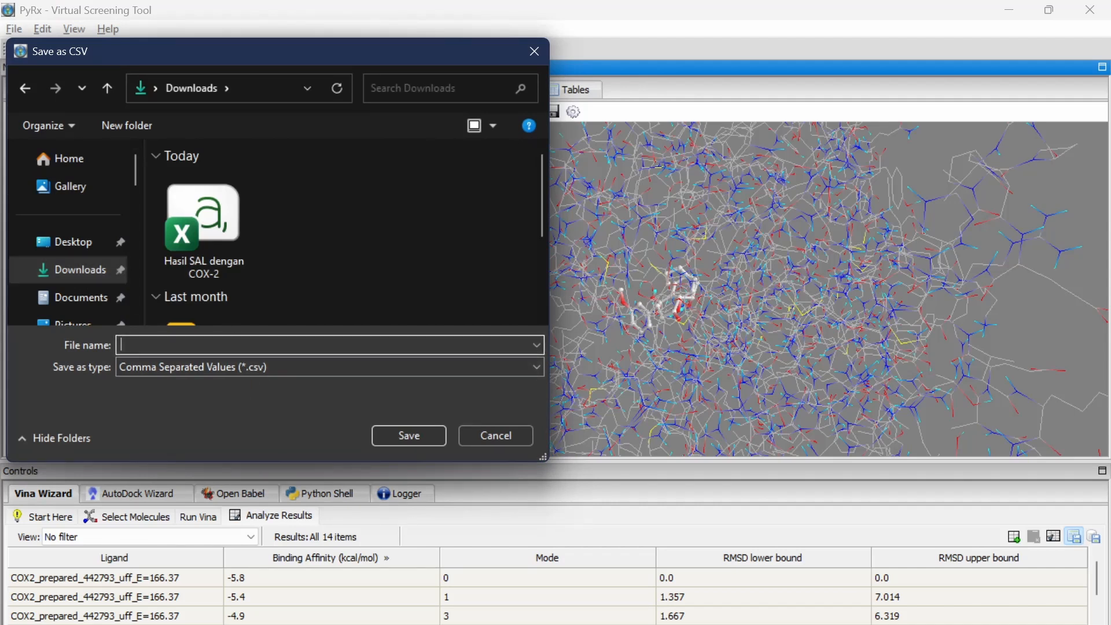
pyautogui.write('Ligan Uji dengan COX-2')
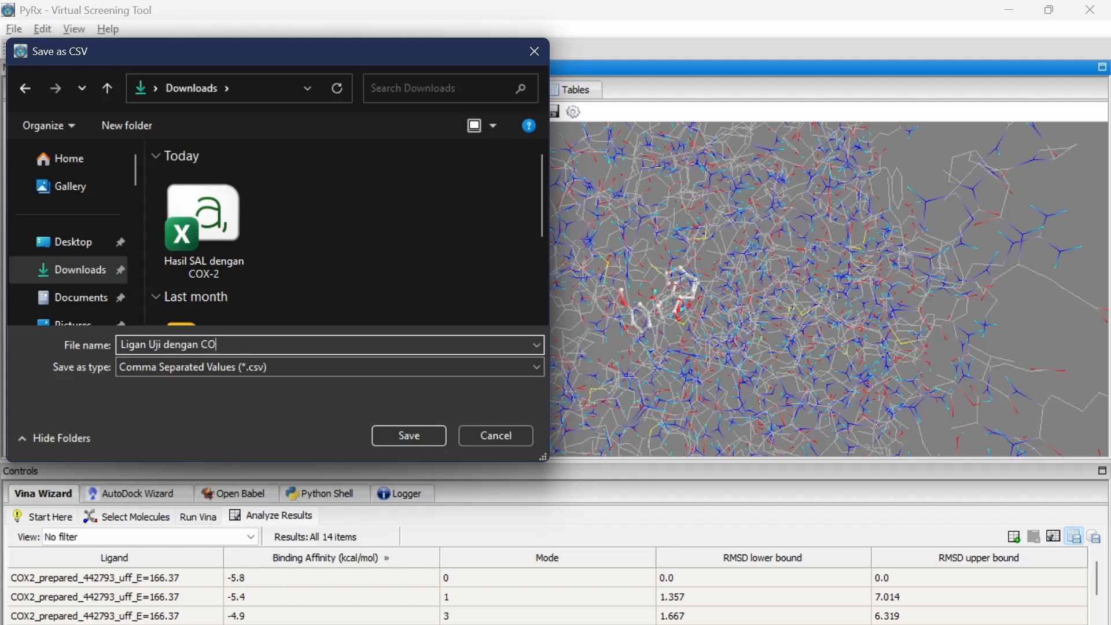
pyautogui.click(394, 433)
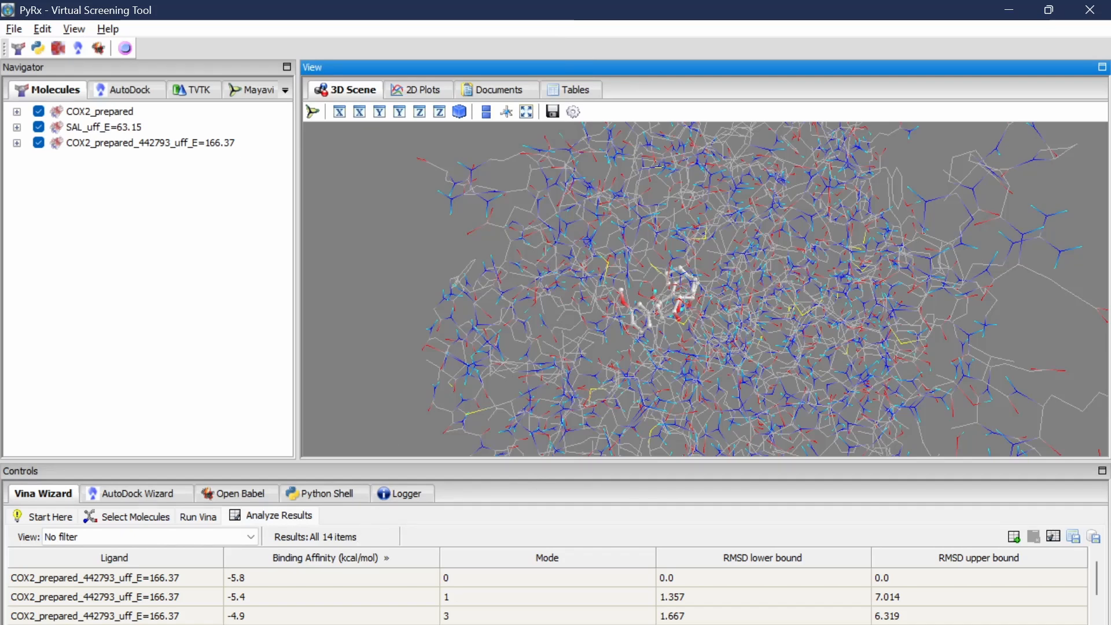
# - Open the exported "Ligan Uji dengan COX-2" CSV file from the Downloads folder in Excel
pyautogui.click(392, 624)
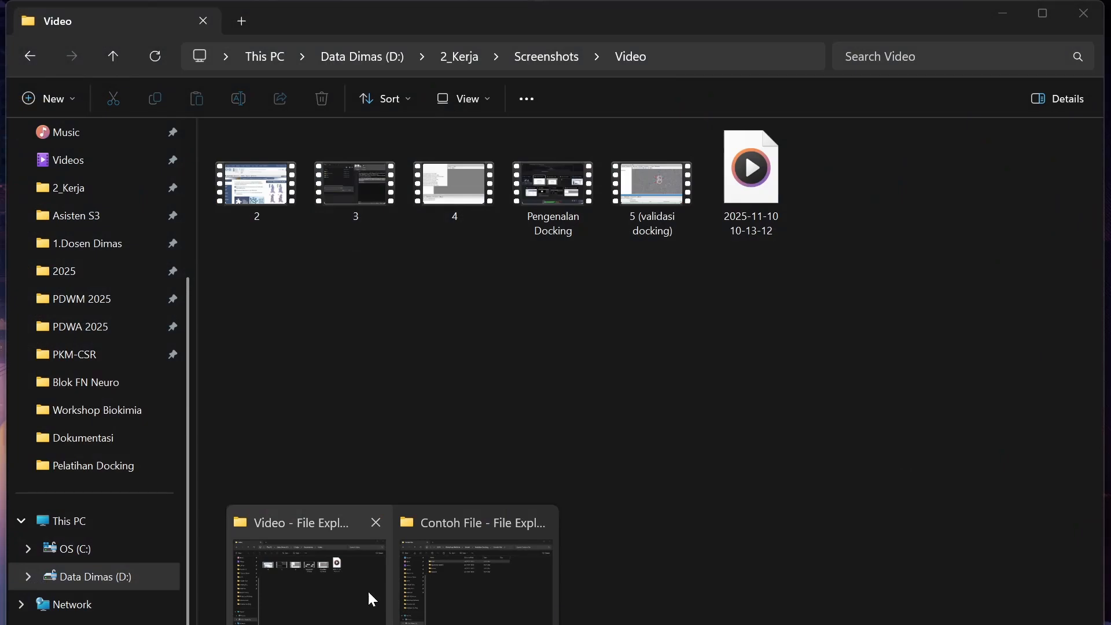
pyautogui.click(372, 599)
pyautogui.scroll(3, 155, 385)
pyautogui.click(81, 248)
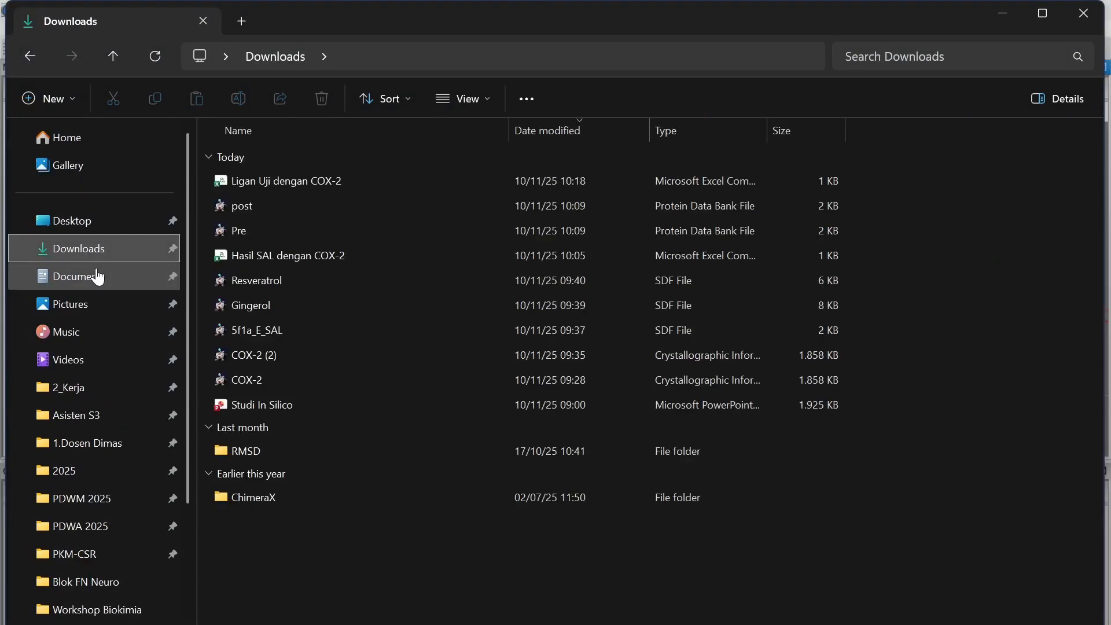
pyautogui.doubleClick(375, 173)
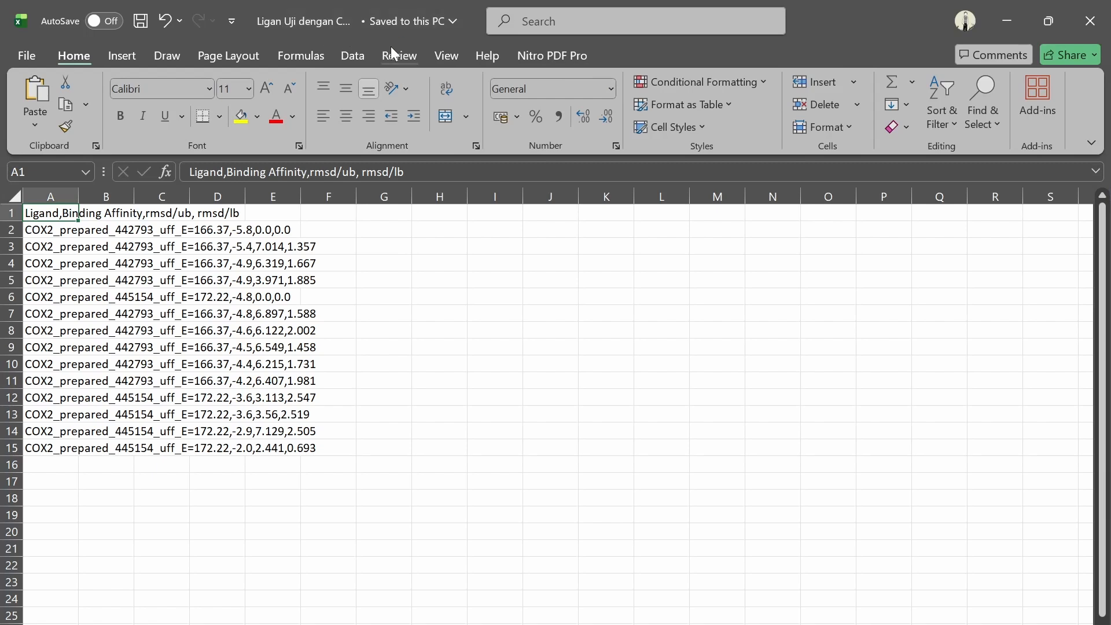
# - Run Text to Columns on header cell A1 with the fixed-width option and the suggested column breaks
pyautogui.click(350, 57)
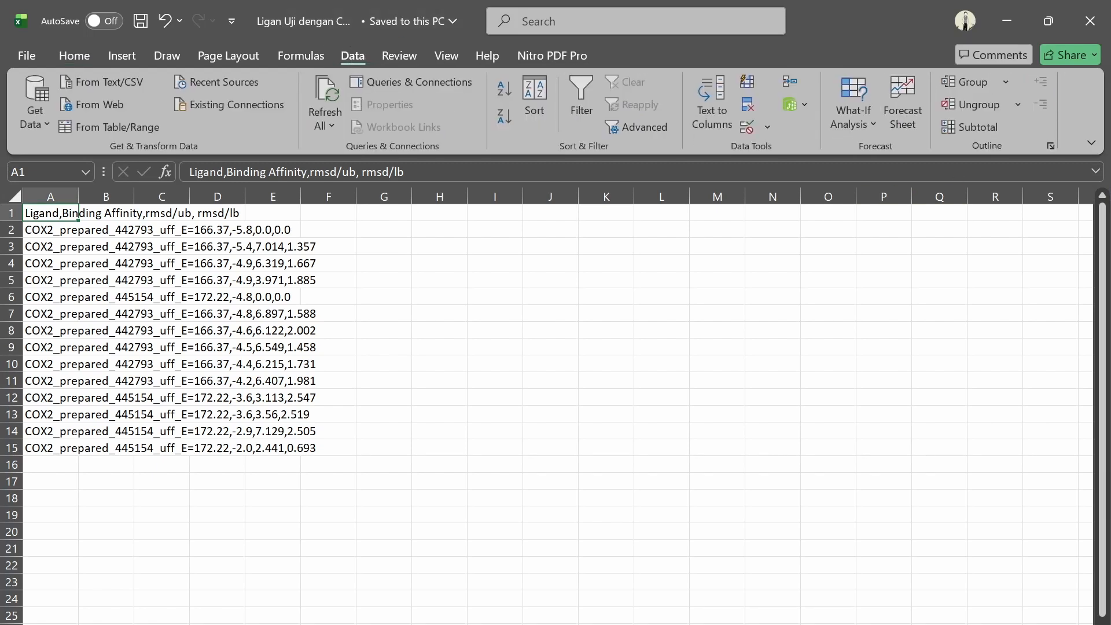
pyautogui.click(721, 93)
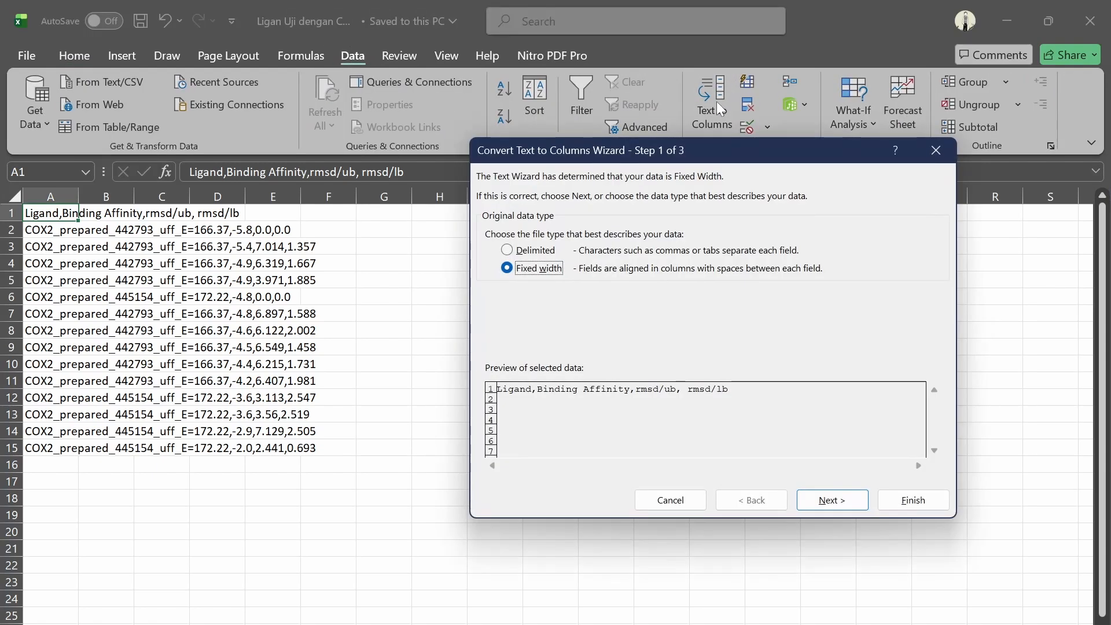
pyautogui.click(825, 501)
pyautogui.click(824, 503)
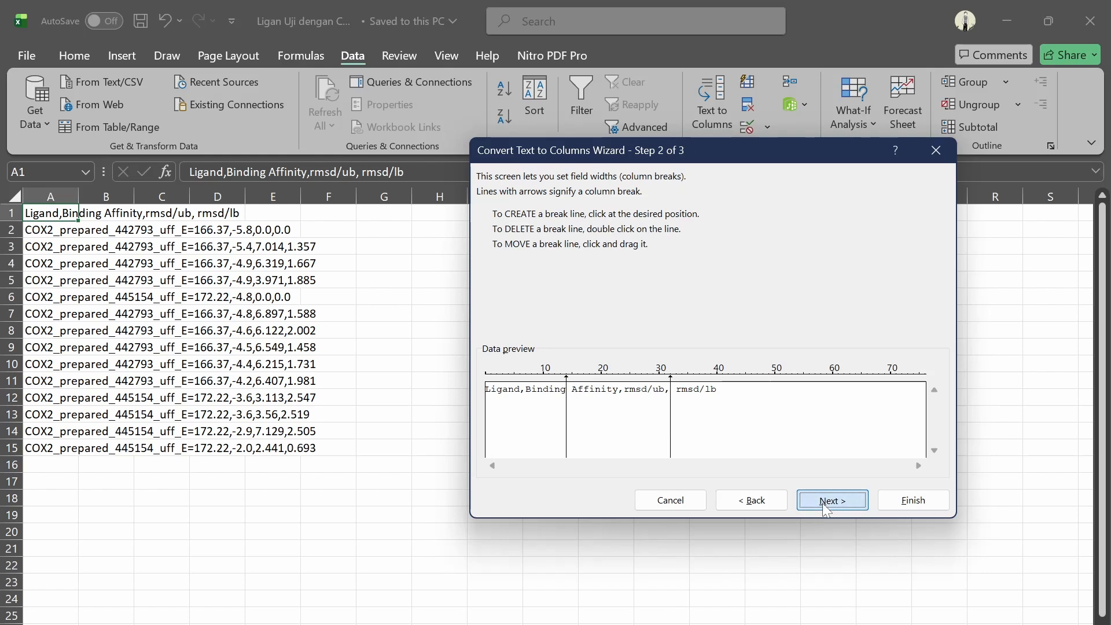
pyautogui.click(891, 502)
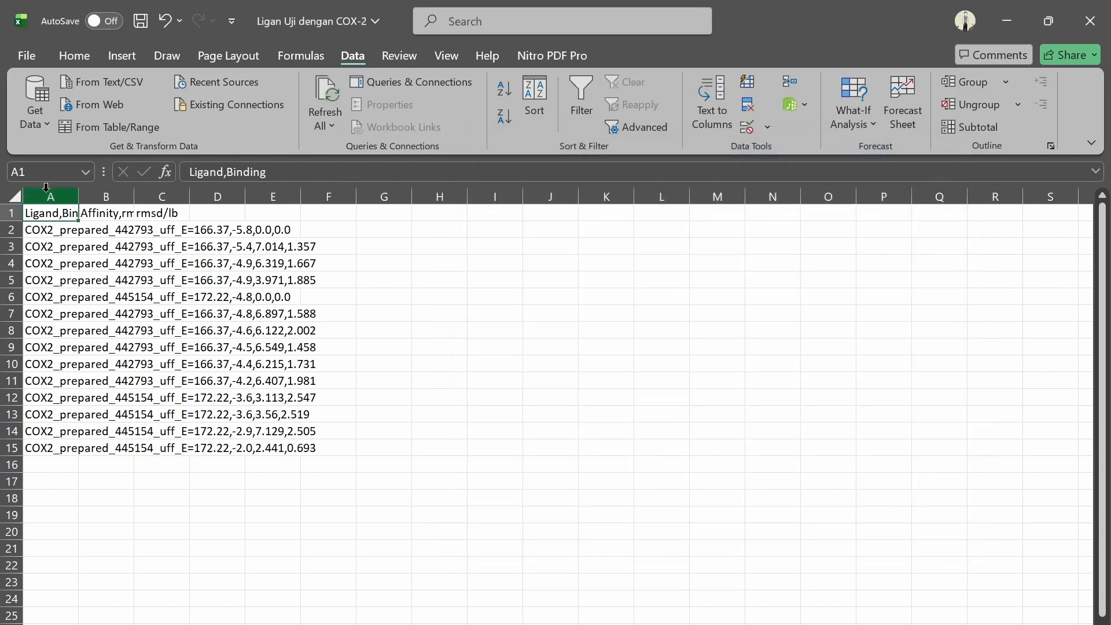
# - Split all of column A into separate columns as comma-delimited data and widen column A to fit the ligand names
pyautogui.click(46, 196)
pyautogui.click(712, 107)
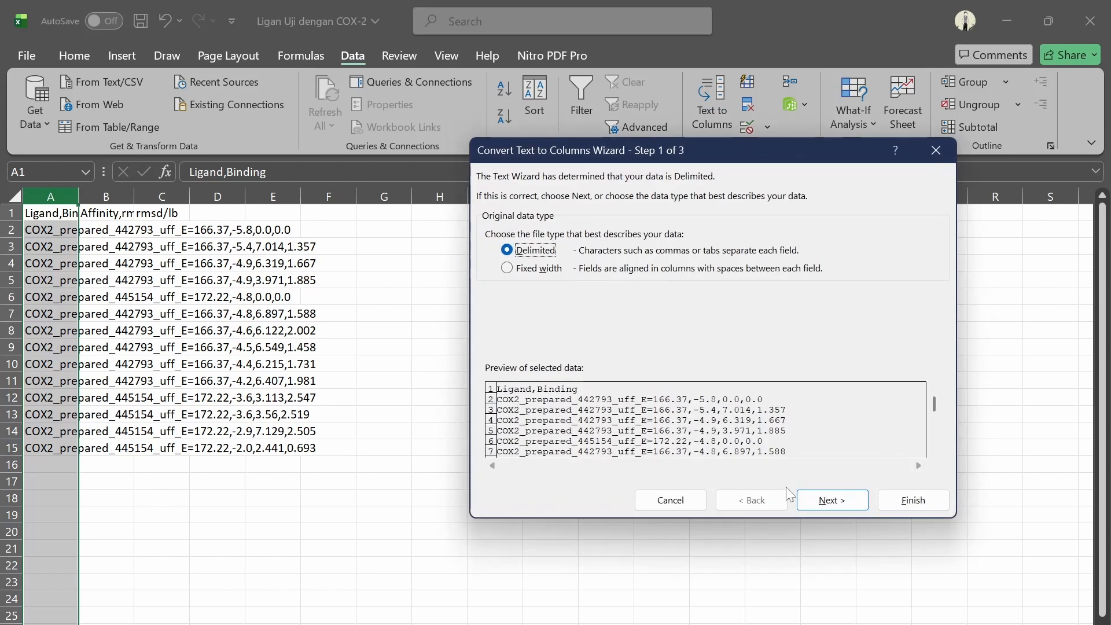
pyautogui.click(822, 501)
pyautogui.click(821, 501)
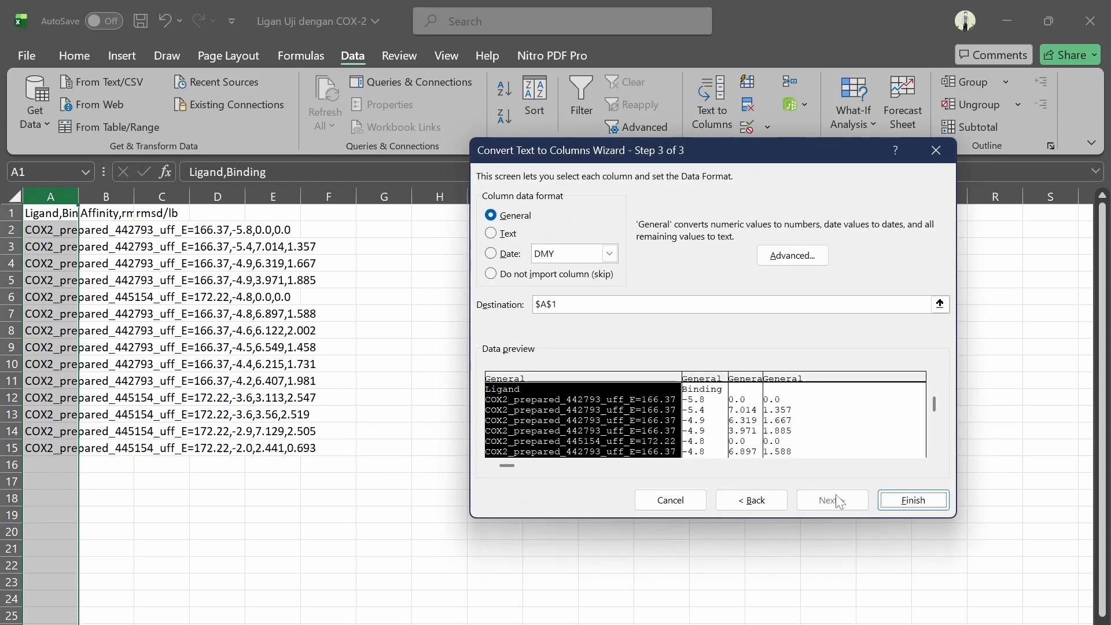
pyautogui.click(912, 498)
pyautogui.click(528, 405)
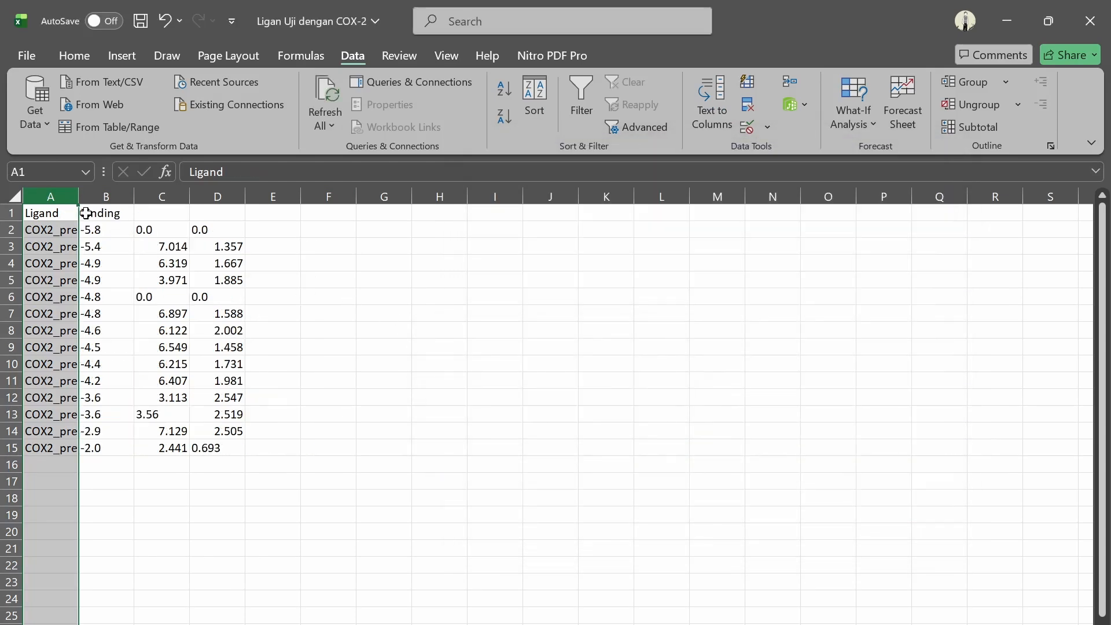
pyautogui.moveTo(79, 196); pyautogui.dragTo(249, 202)
pyautogui.click(610, 346)
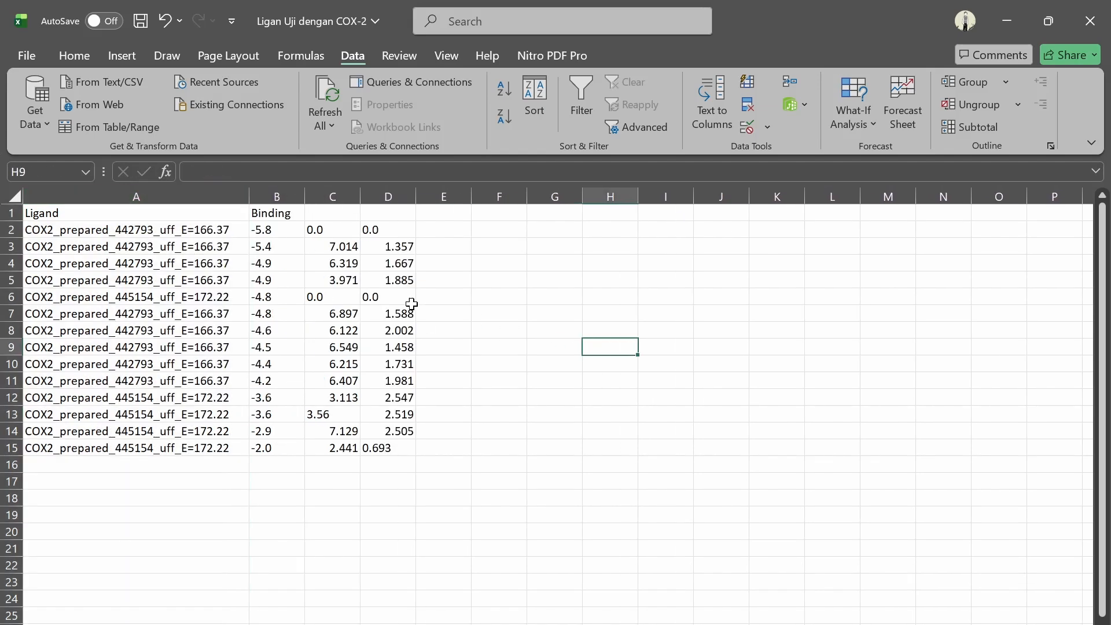
# - Check the best binding affinity of ligand 442793 and of ligand 445154 in the sheet
pyautogui.click(131, 228)
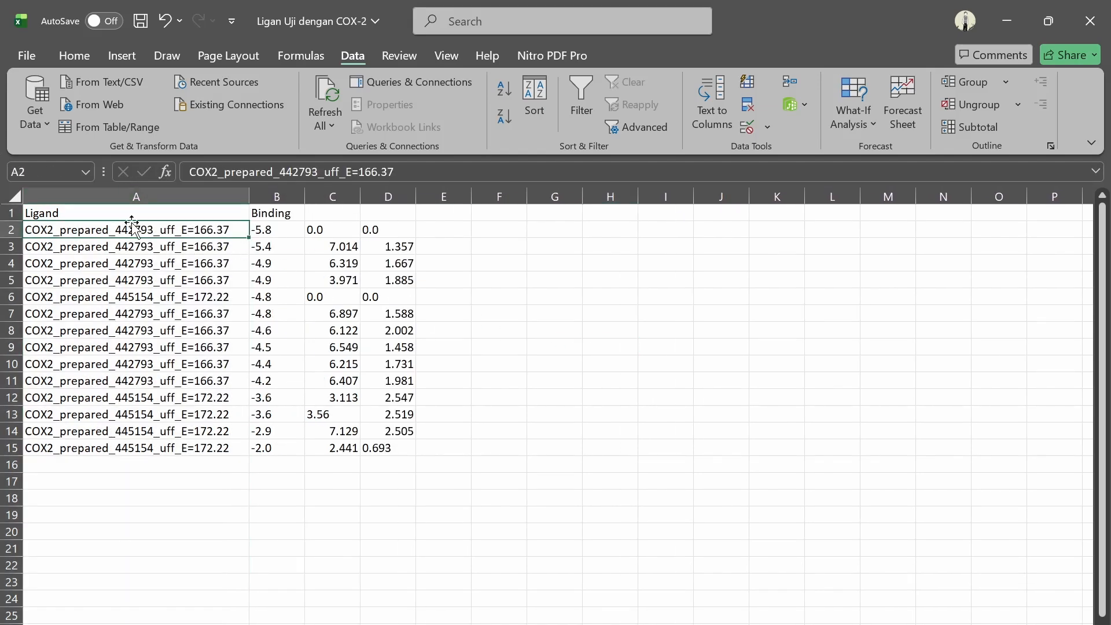
pyautogui.click(278, 232)
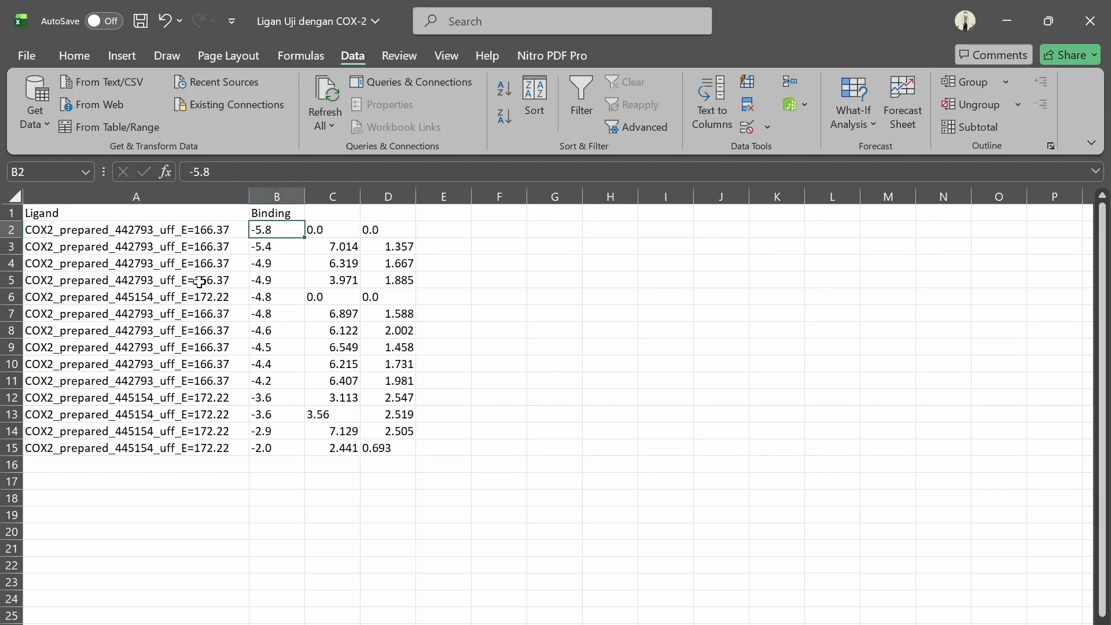
pyautogui.click(271, 302)
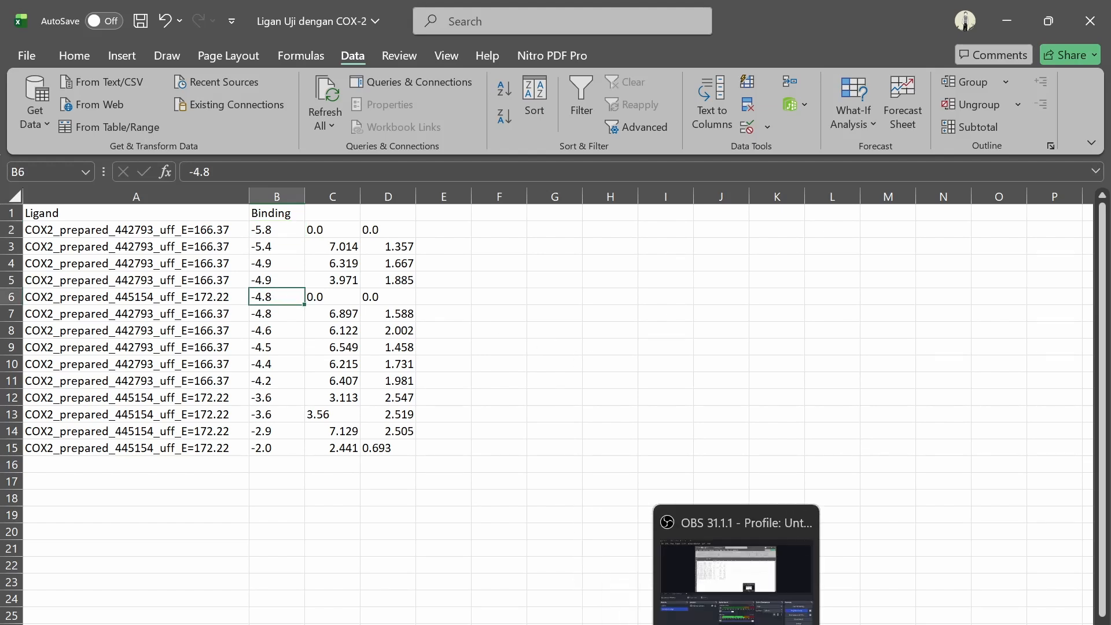
# - Switch to Document1 in Word and enter the affinity -6,1 after Asam salisilat in the compound table
pyautogui.moveTo(708, 622)
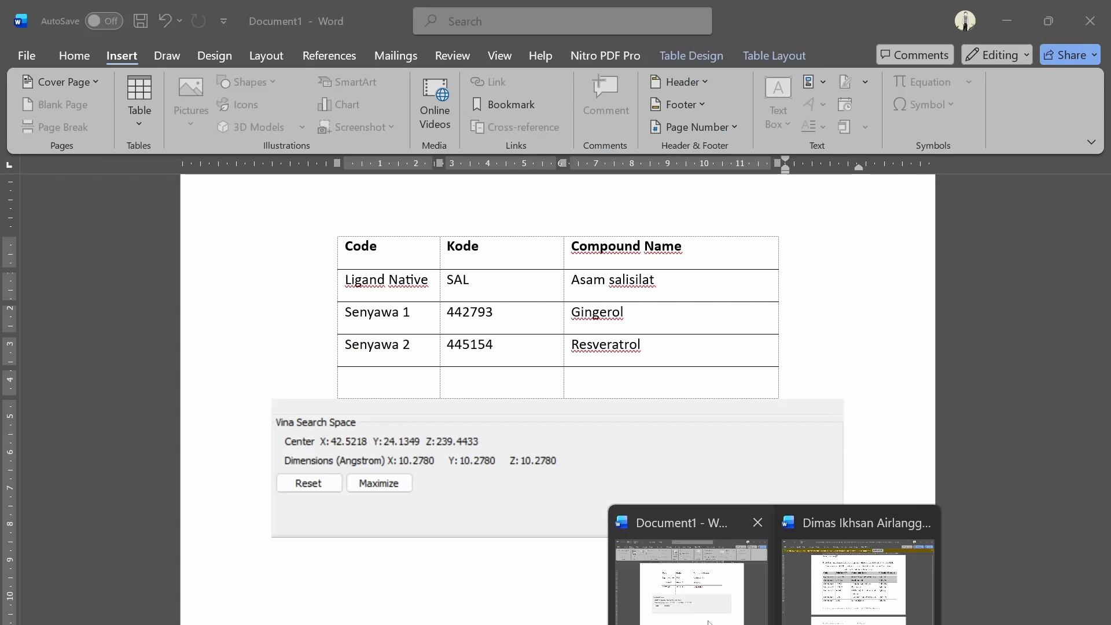
pyautogui.click(709, 622)
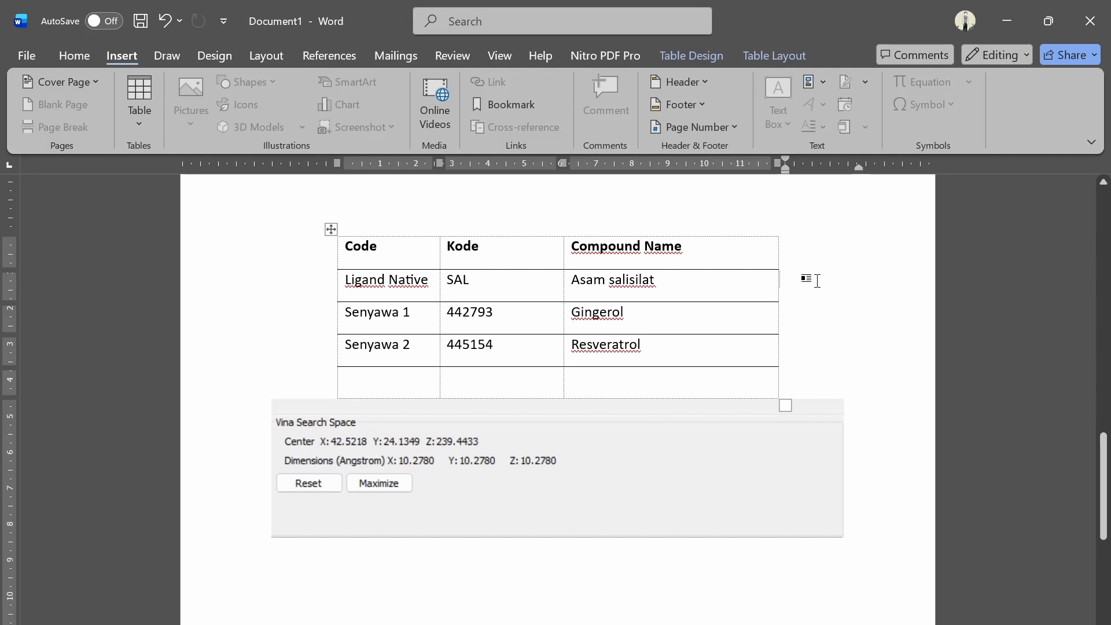
pyautogui.click(345, 312)
pyautogui.write('-6')
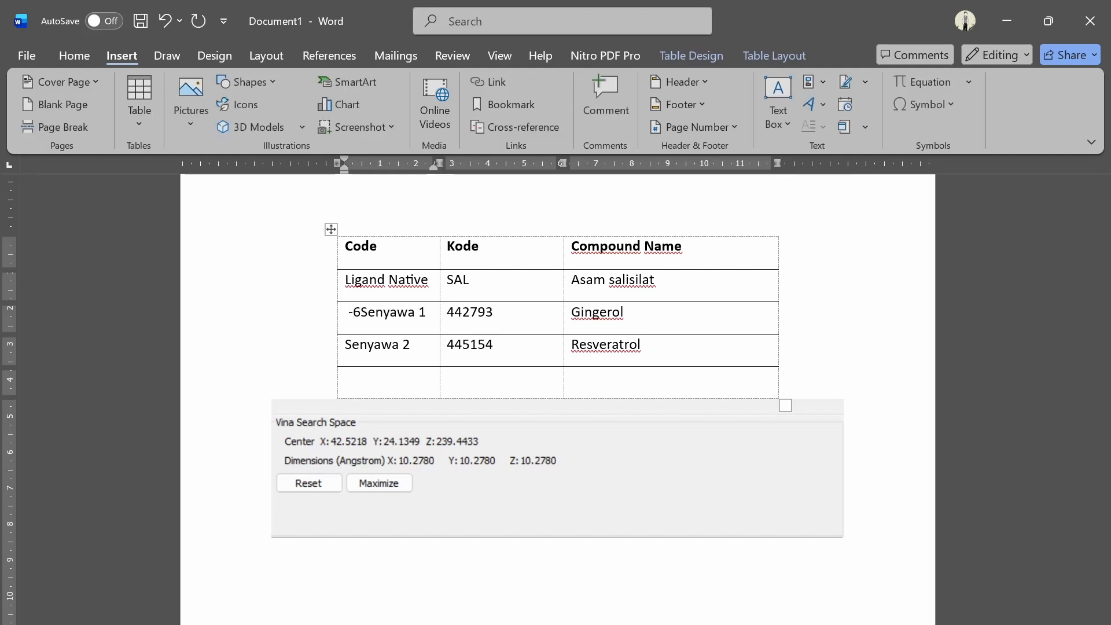
pyautogui.press('BackSpace')
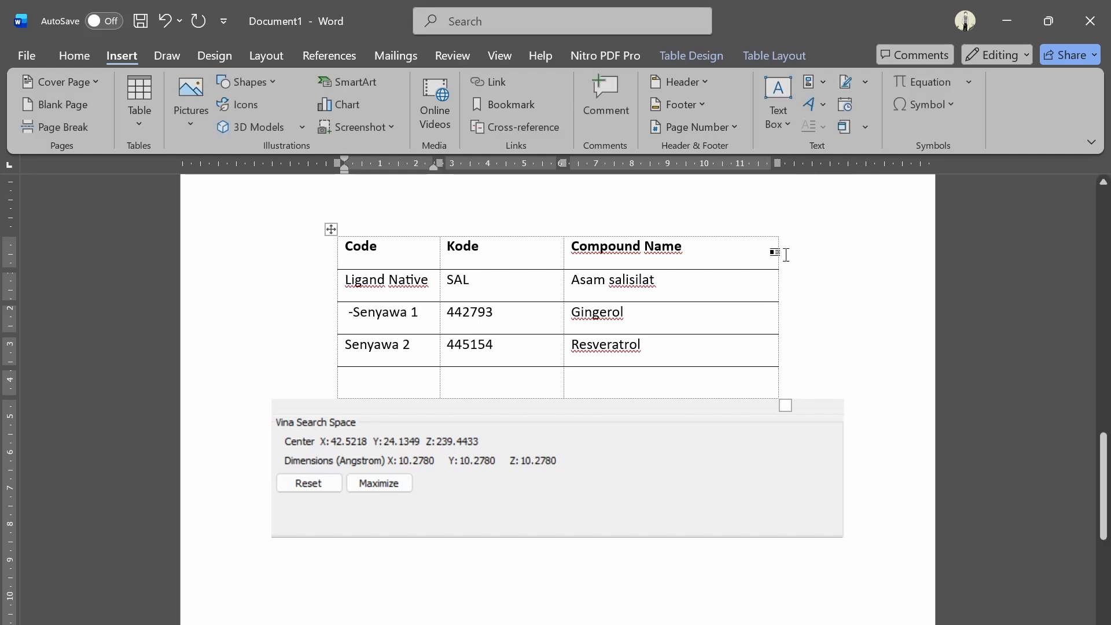
pyautogui.click(752, 284)
pyautogui.write('-6,1')
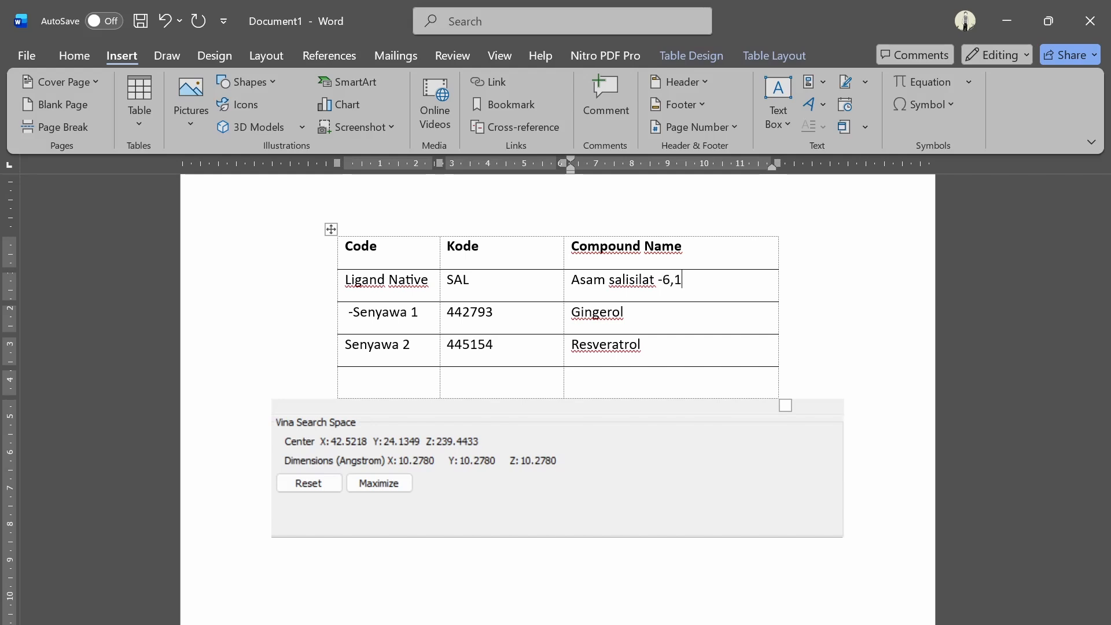
# - Check the best Gingerol score in the Excel sheet and enter -5,8 after Gingerol in the Word table
pyautogui.click(624, 313)
pyautogui.hotkey('alt', 'Tab')
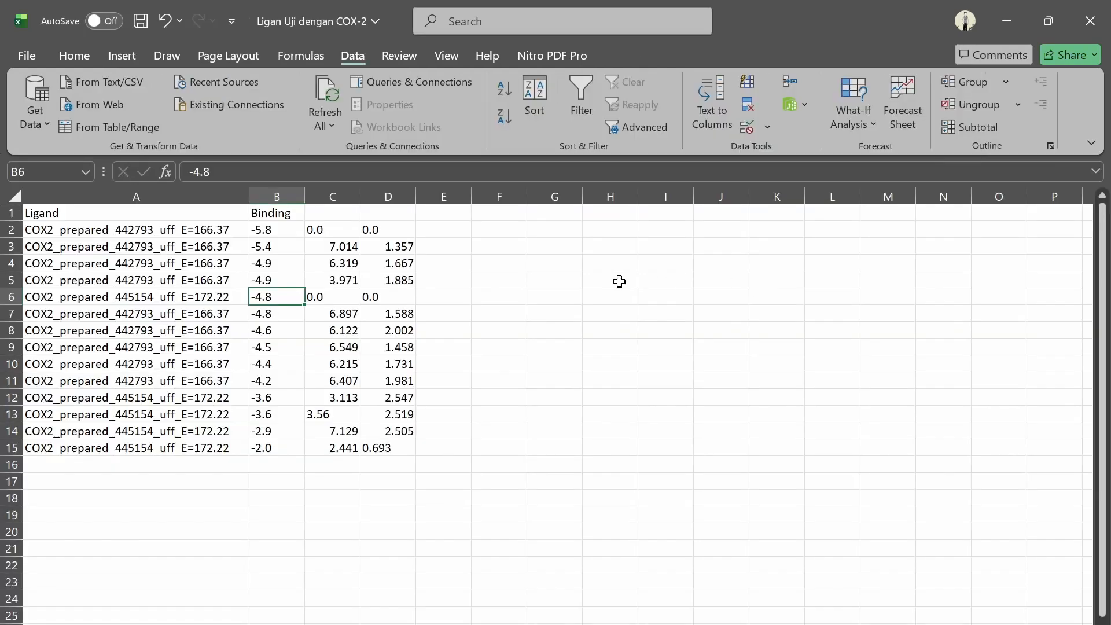
pyautogui.hotkey('alt', 'Tab')
pyautogui.write('-5')
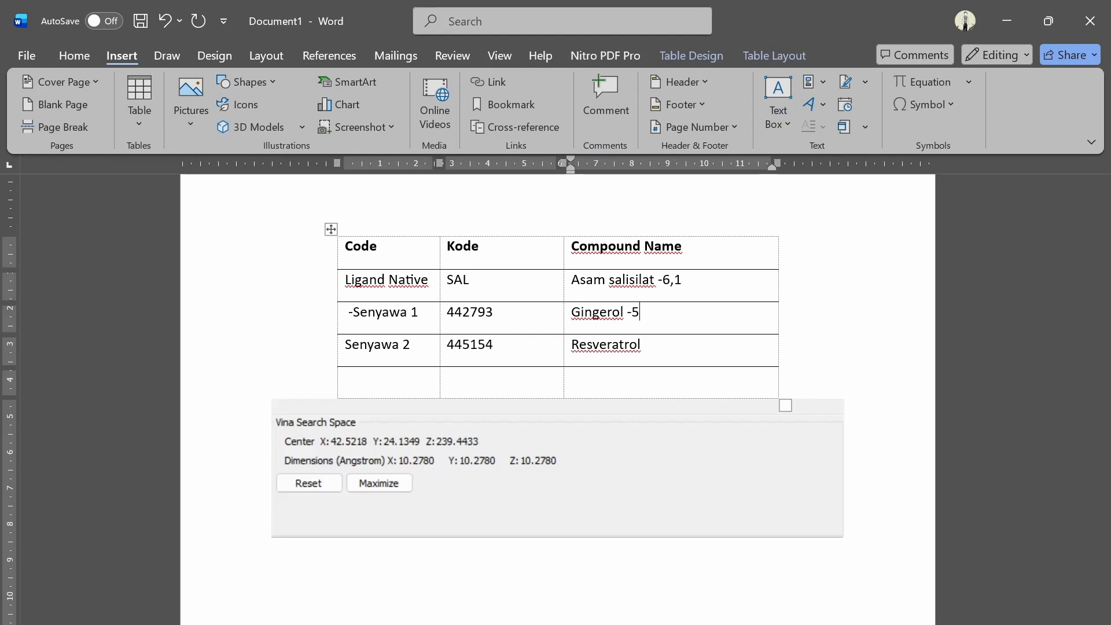
pyautogui.write(',8')
# - Check the best Resveratrol score in the Excel sheet and enter -4,8 after Resveratrol in the Word table
pyautogui.press('Down')
pyautogui.hotkey('alt', 'Tab')
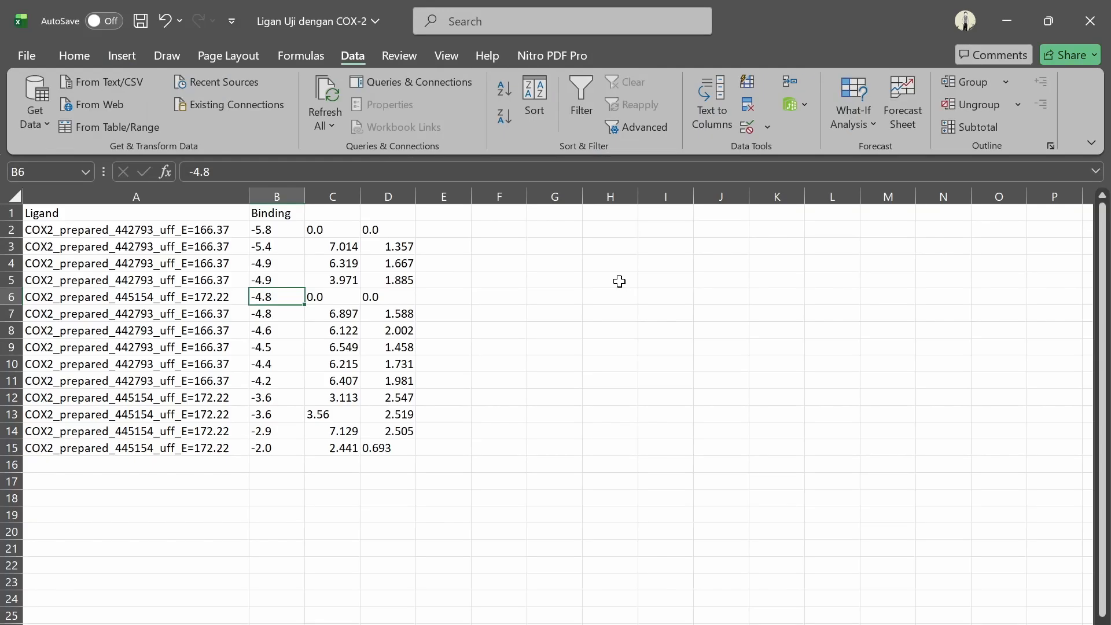
pyautogui.hotkey('alt', 'Tab')
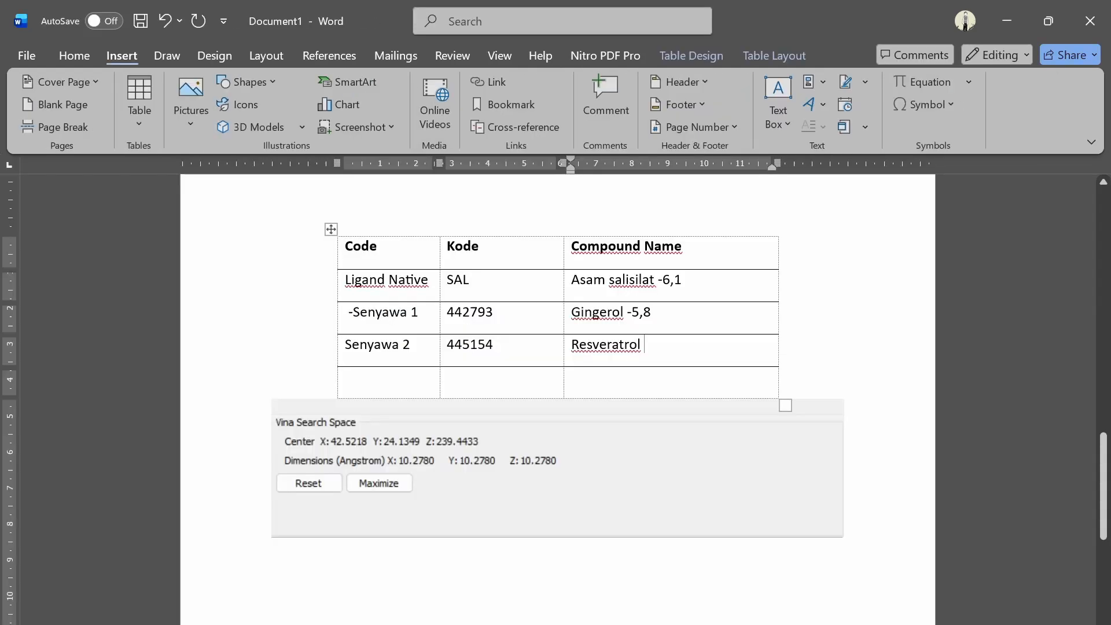
pyautogui.write('-4,')
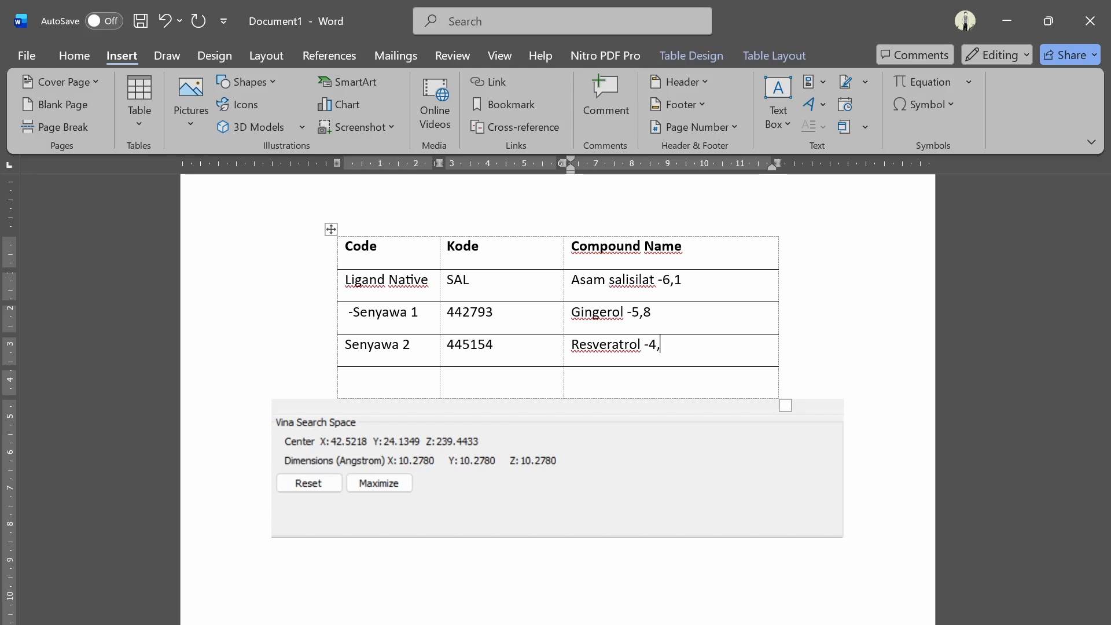
pyautogui.write('8')
pyautogui.click(781, 378)
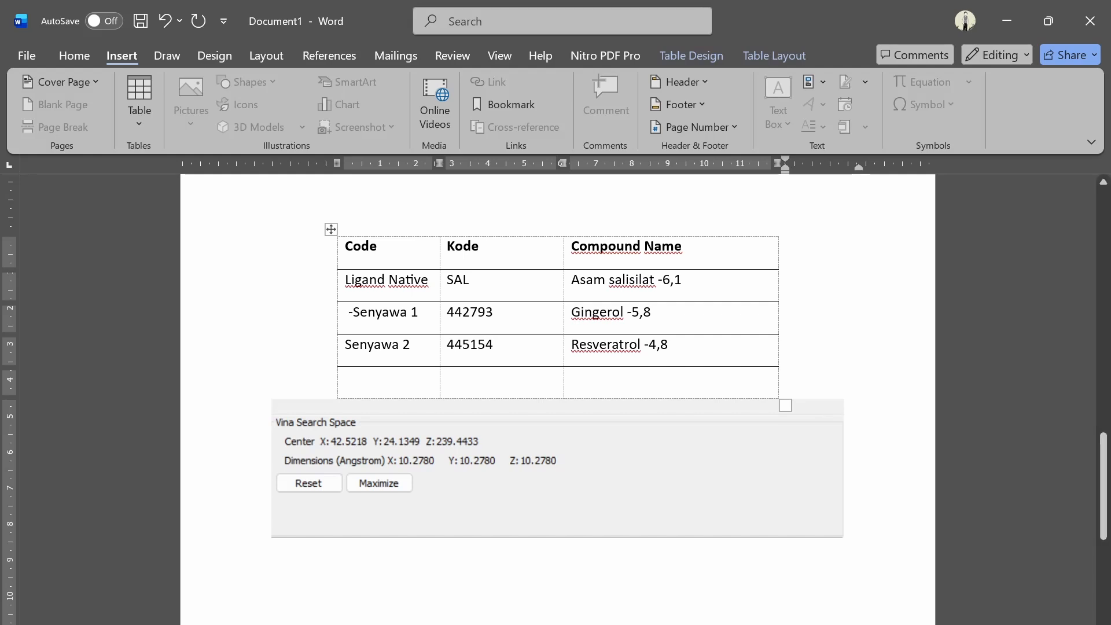
# - Compare the affinity values of Asam salisilat, Gingerol and Resveratrol in the compound table
pyautogui.moveTo(658, 280); pyautogui.dragTo(682, 280)
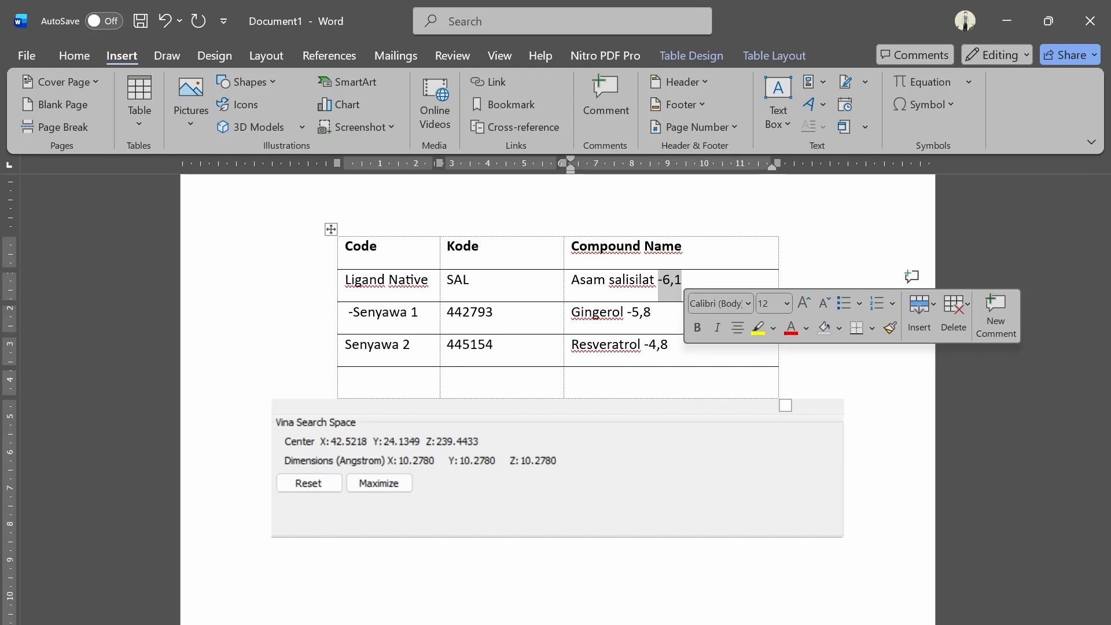
pyautogui.moveTo(644, 345); pyautogui.dragTo(669, 345)
pyautogui.moveTo(572, 312); pyautogui.dragTo(632, 313)
pyautogui.click(651, 313)
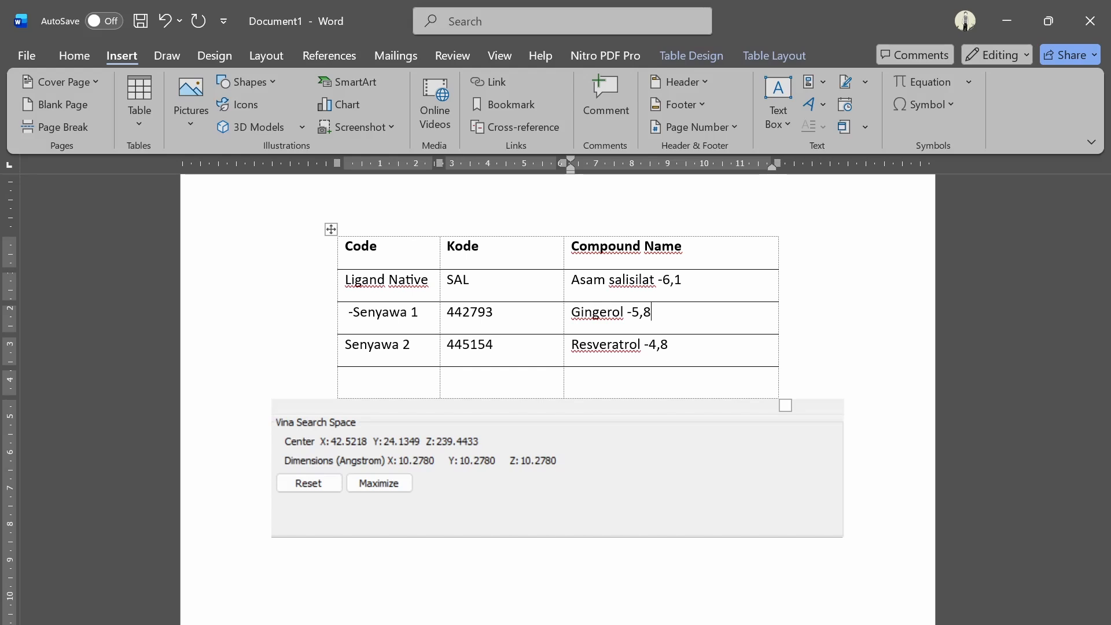
pyautogui.moveTo(627, 313); pyautogui.dragTo(668, 344)
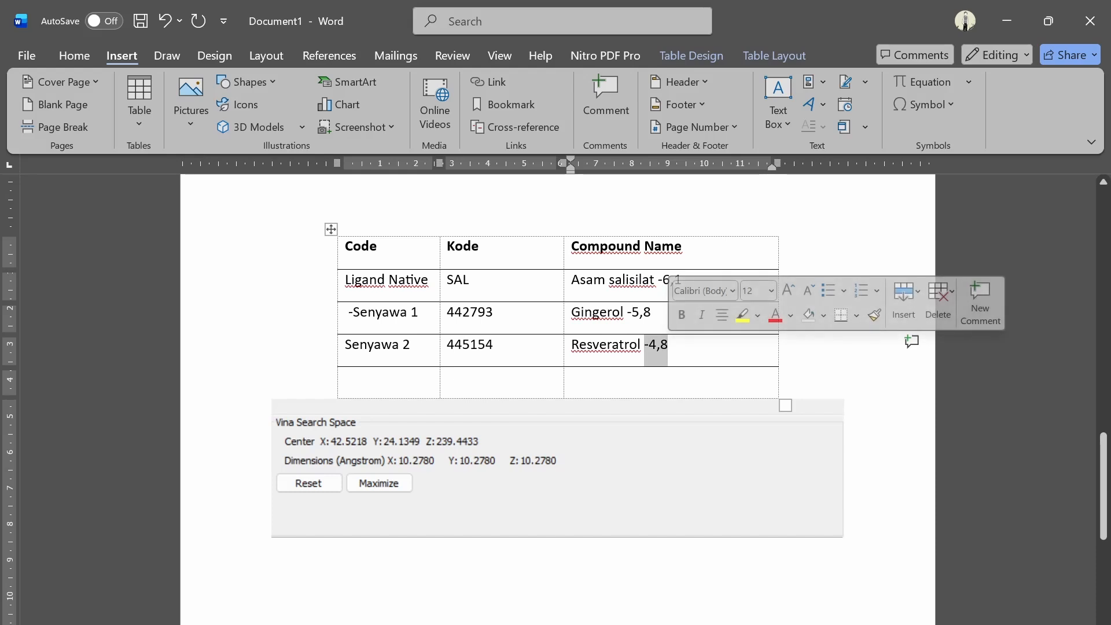
pyautogui.click(833, 354)
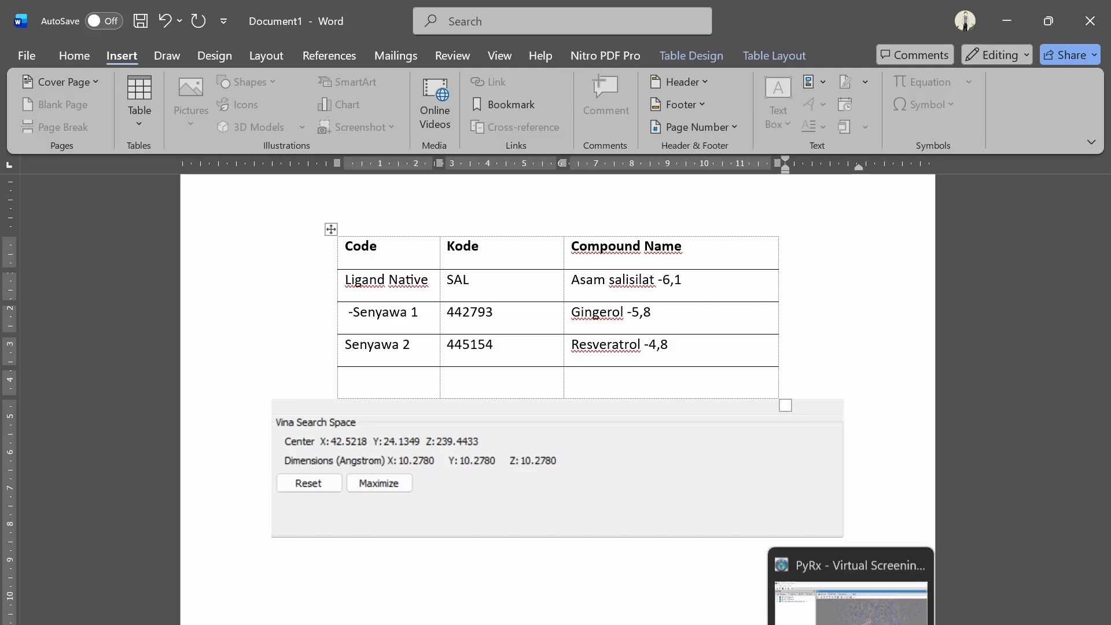
# - Switch to PyRx and display the docked poses of ligands 442793 and 445154 together in the 3D scene
pyautogui.click(850, 624)
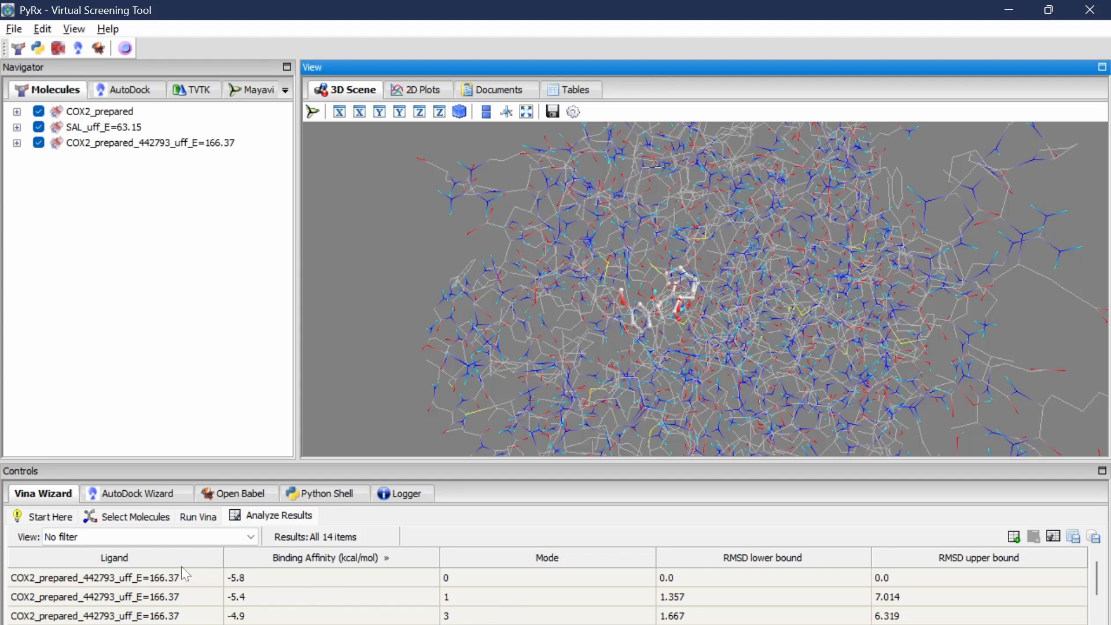
pyautogui.click(146, 578)
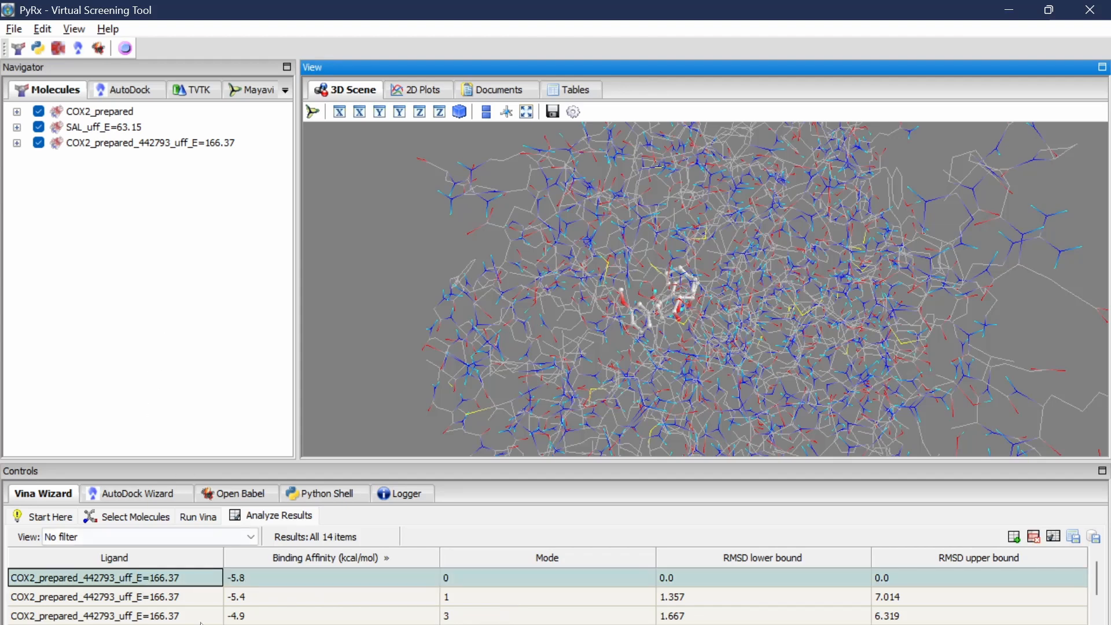
pyautogui.scroll(-1, 203, 602)
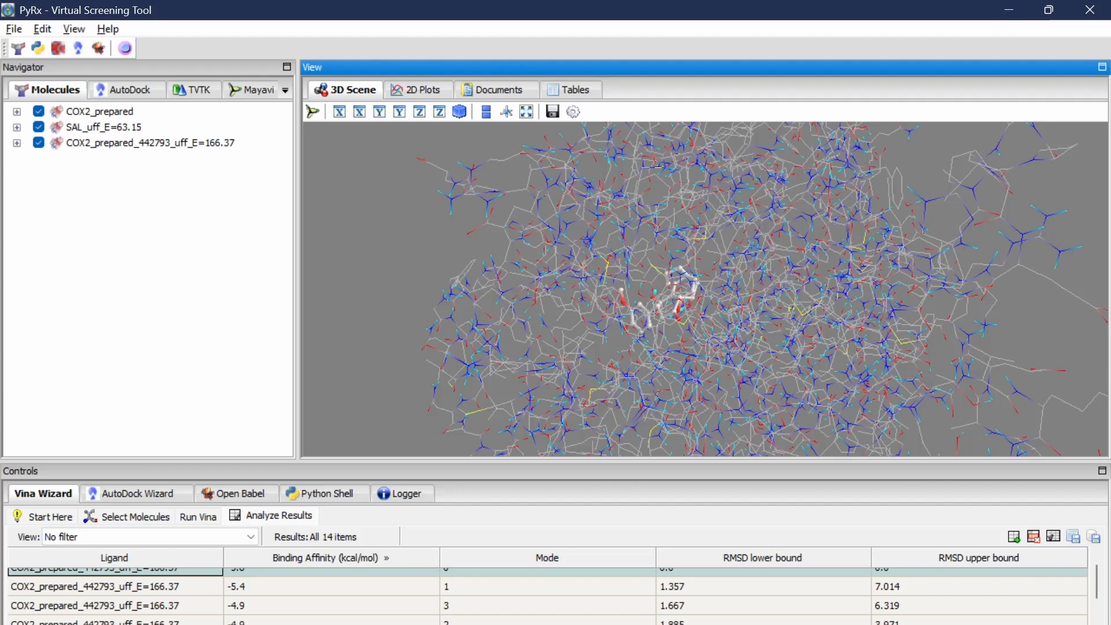
pyautogui.click(157, 147)
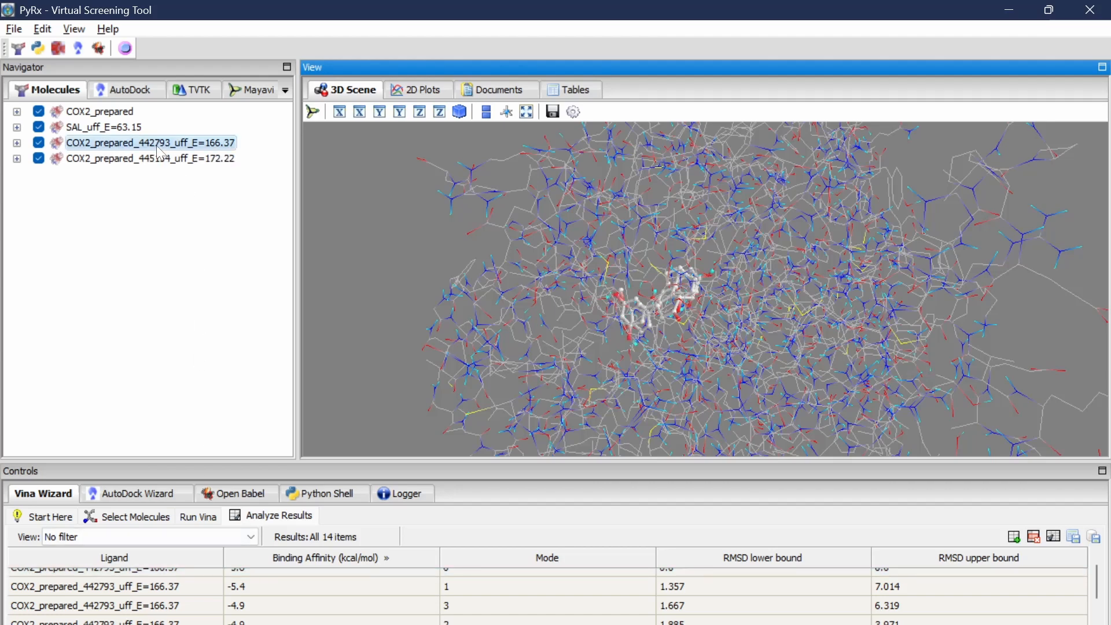
pyautogui.scroll(3, 602, 267)
pyautogui.moveTo(563, 306); pyautogui.dragTo(680, 306)
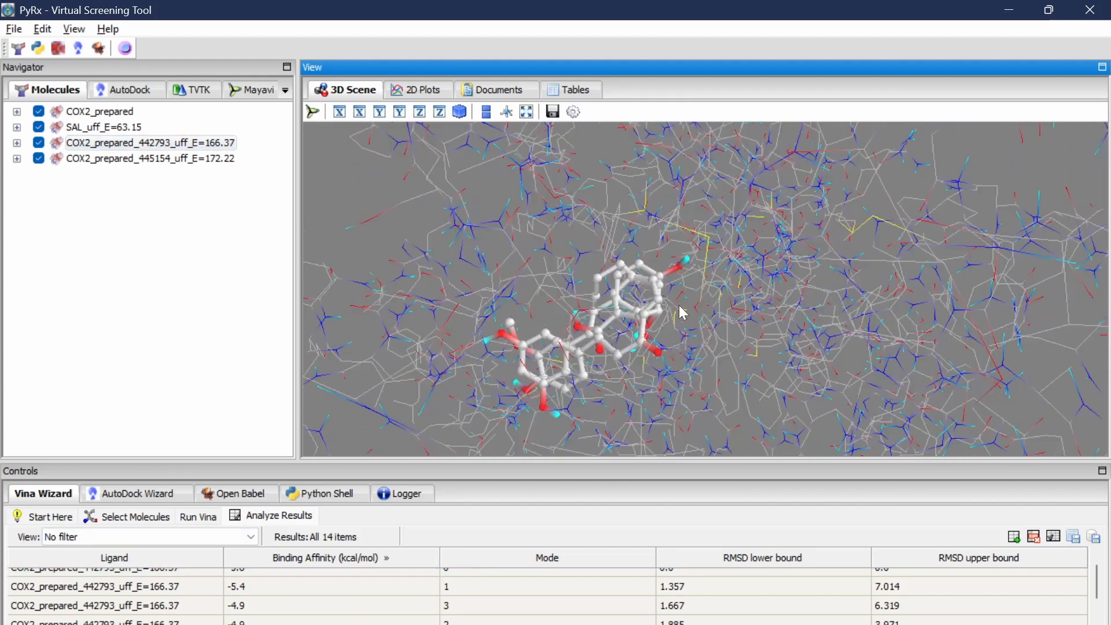
# - Start saving the docked pose of ligand 442793 as a PDB file and name the file Gingerol_post
pyautogui.rightClick(116, 143)
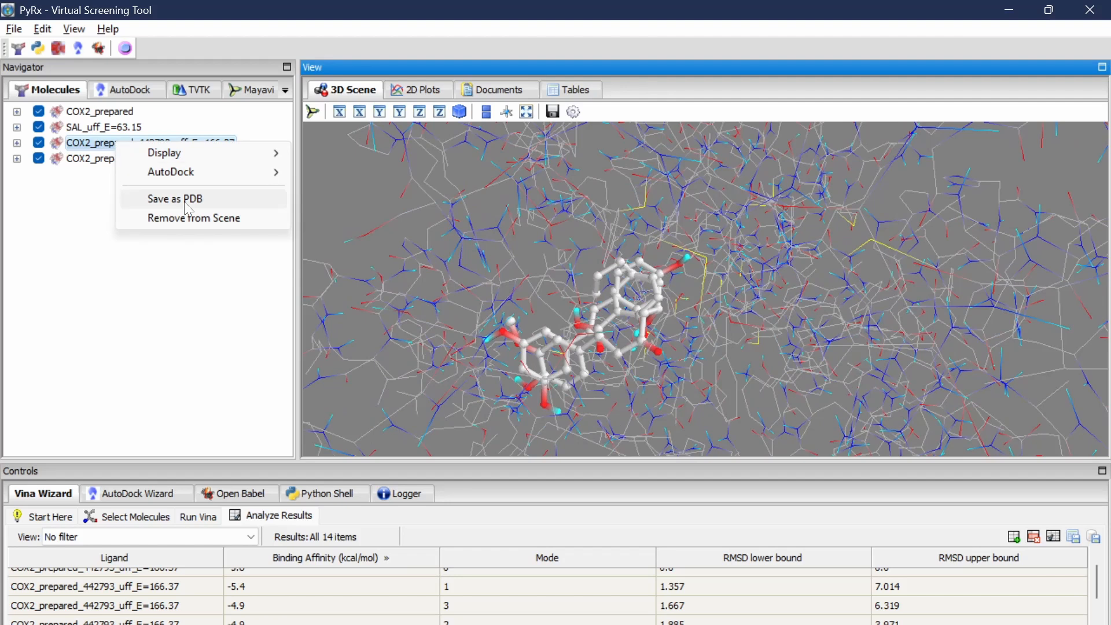
pyautogui.click(188, 200)
pyautogui.scroll(3, 110, 214)
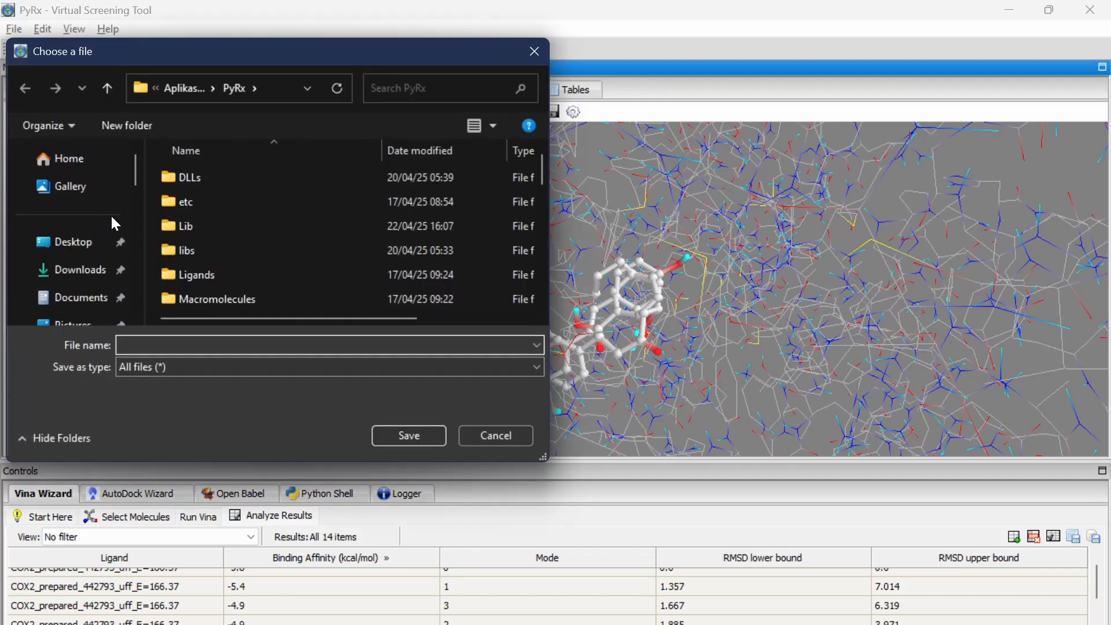
pyautogui.click(94, 271)
pyautogui.click(324, 345)
pyautogui.write('Gin')
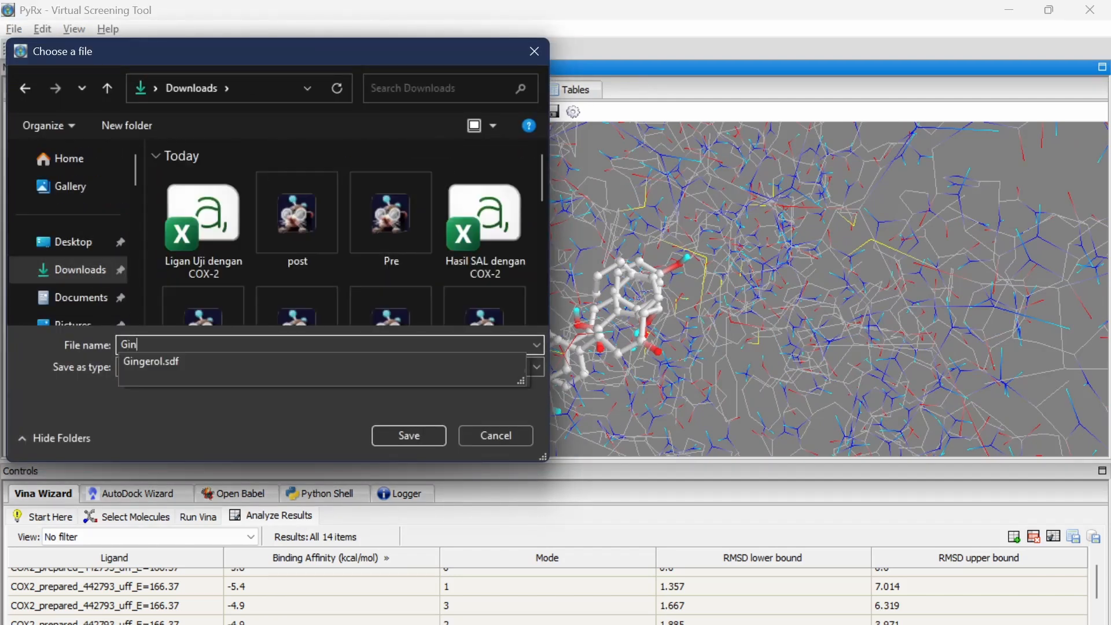
pyautogui.write('gerol_post')
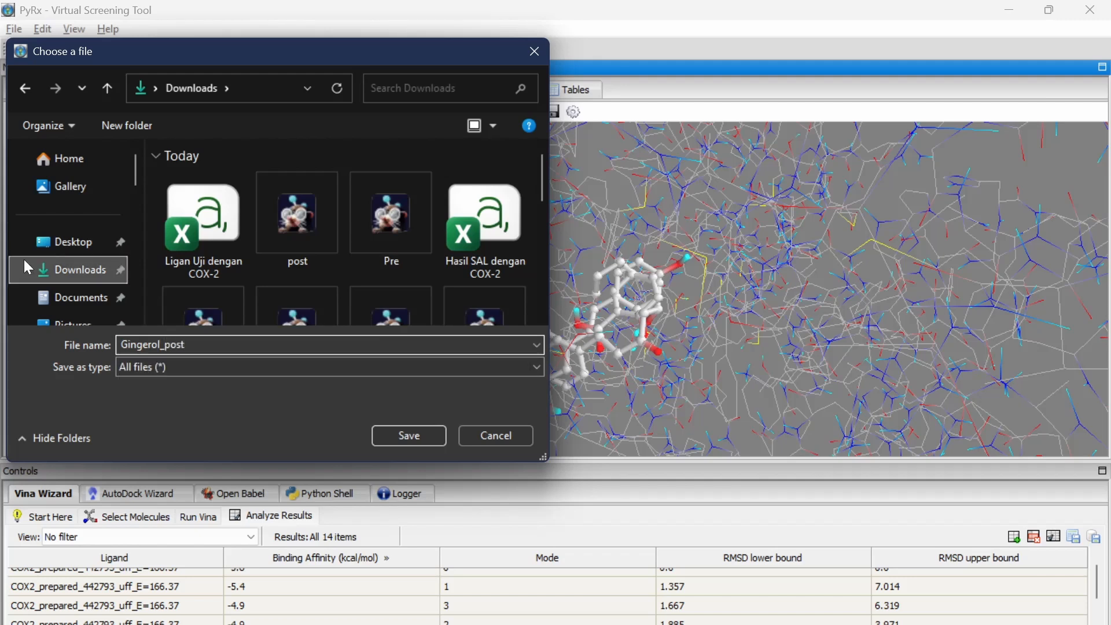
# - Save the Gingerol pose in Pelatihan Docking > Contoh File > Hasil > Hasil Ligand, over the existing Gingerol_post file
pyautogui.scroll(-10, 28, 268)
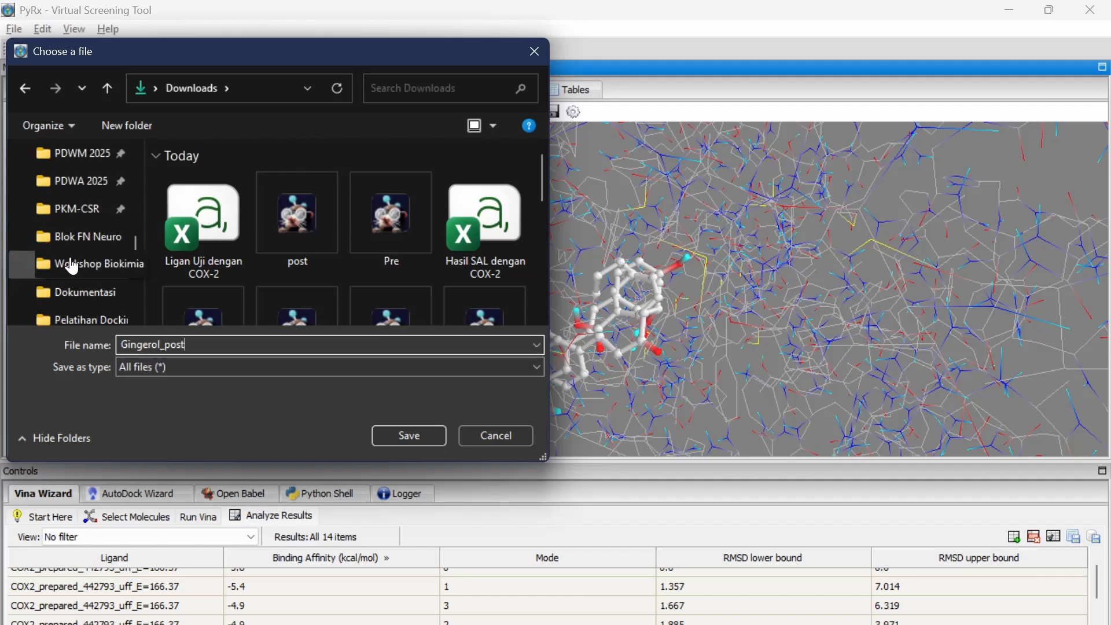
pyautogui.scroll(3, 93, 231)
pyautogui.click(97, 236)
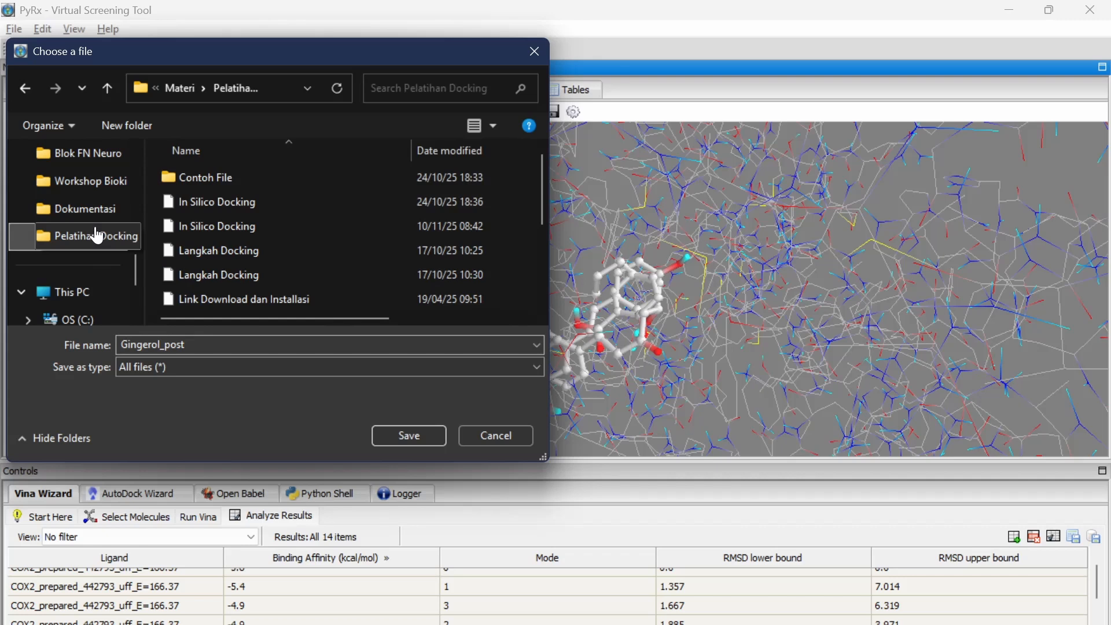
pyautogui.doubleClick(210, 179)
pyautogui.doubleClick(235, 183)
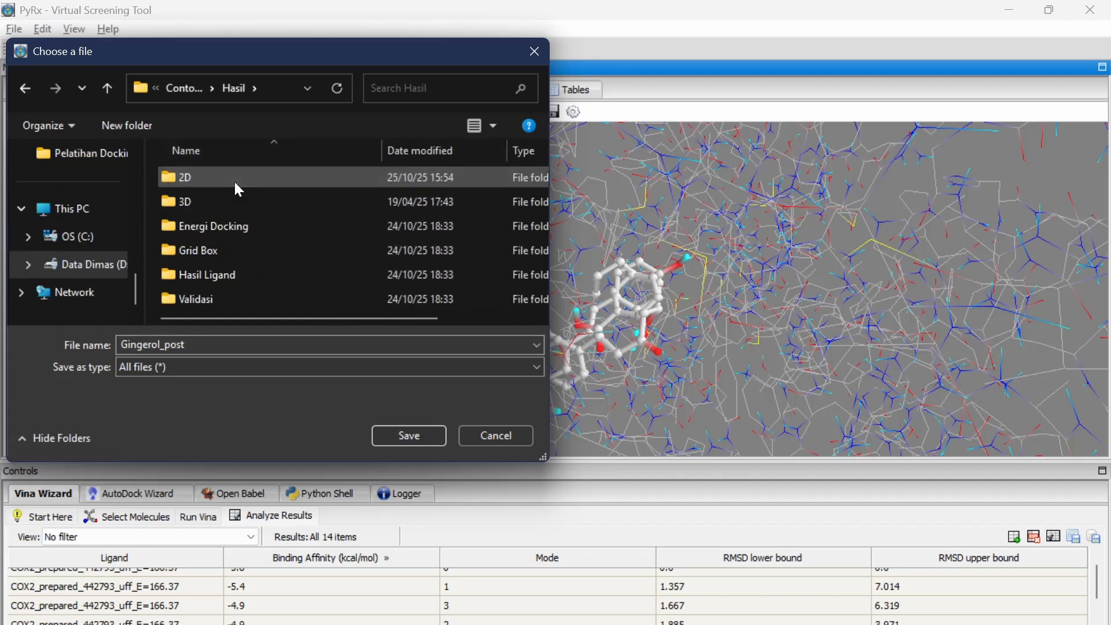
pyautogui.doubleClick(227, 277)
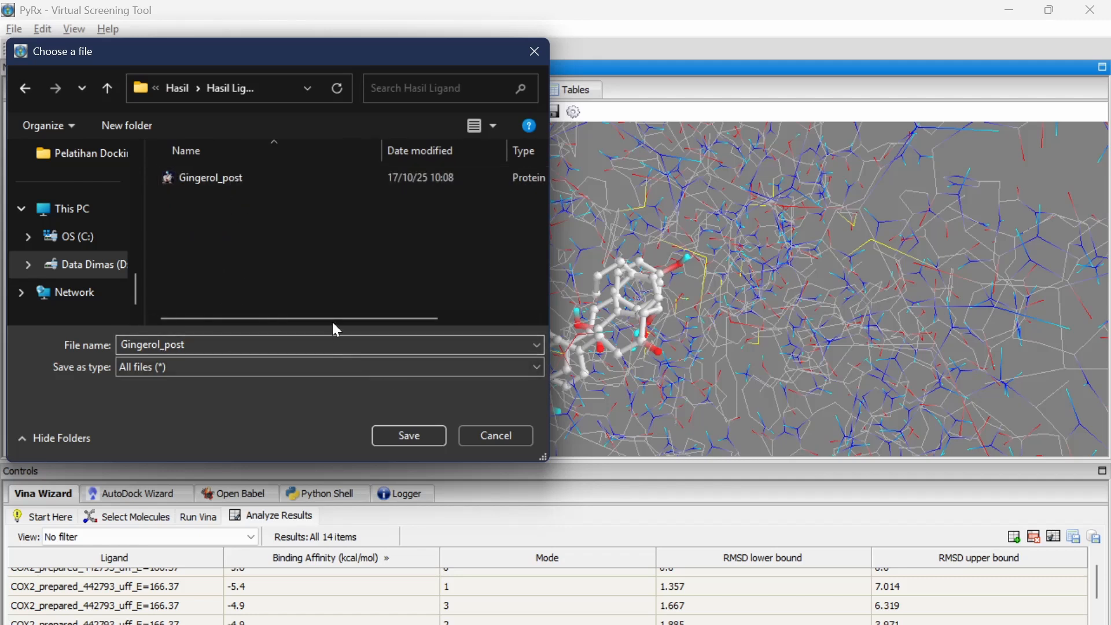
pyautogui.click(262, 176)
pyautogui.click(409, 436)
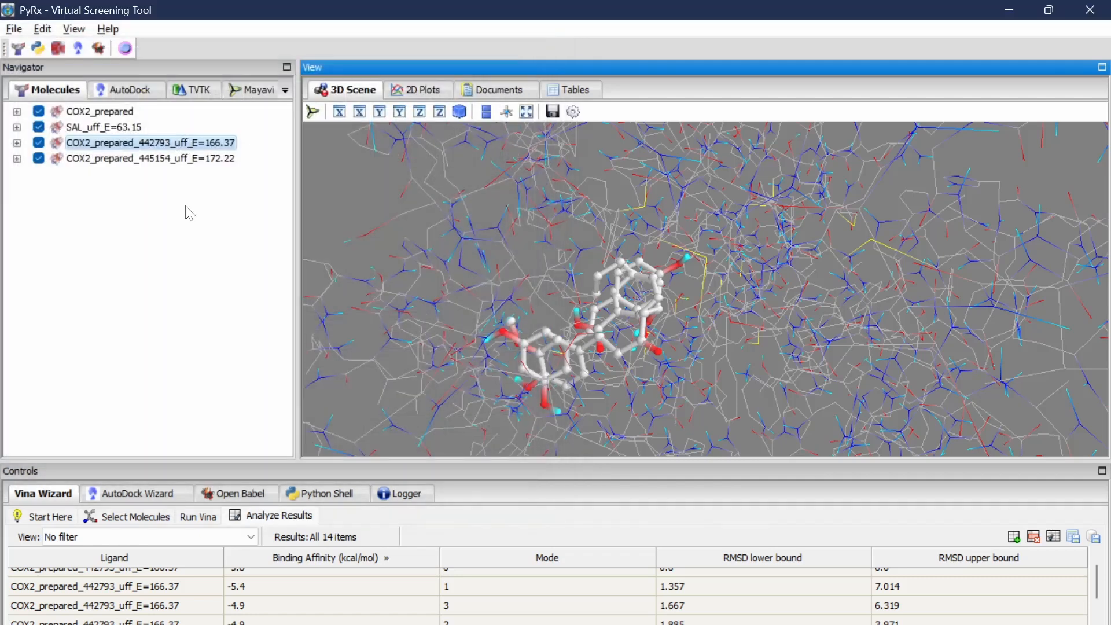
# - Start saving the docked pose of ligand 445154 as a PDB file and go to Contoh File > Hasil > Hasil Ligand
pyautogui.rightClick(145, 159)
pyautogui.click(191, 219)
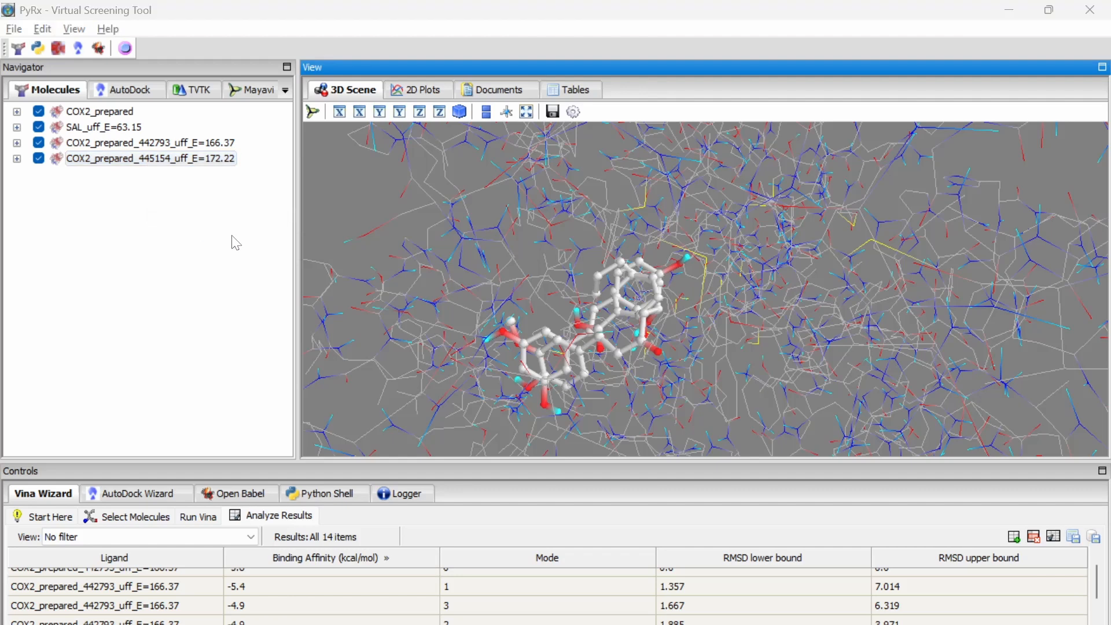
pyautogui.scroll(-2, 96, 242)
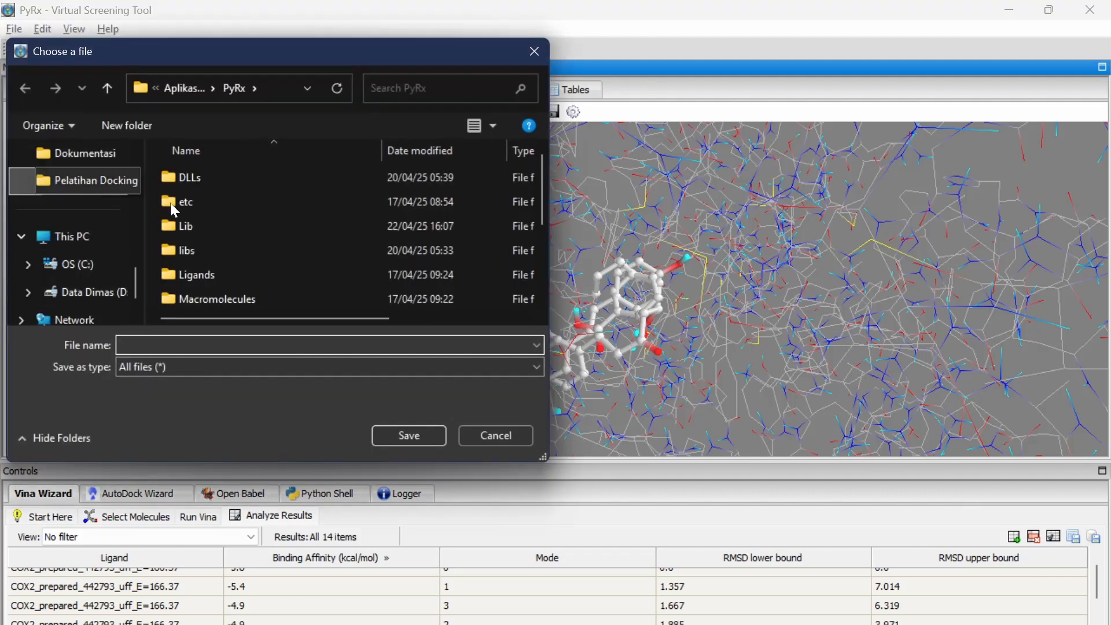
pyautogui.doubleClick(219, 183)
pyautogui.doubleClick(220, 180)
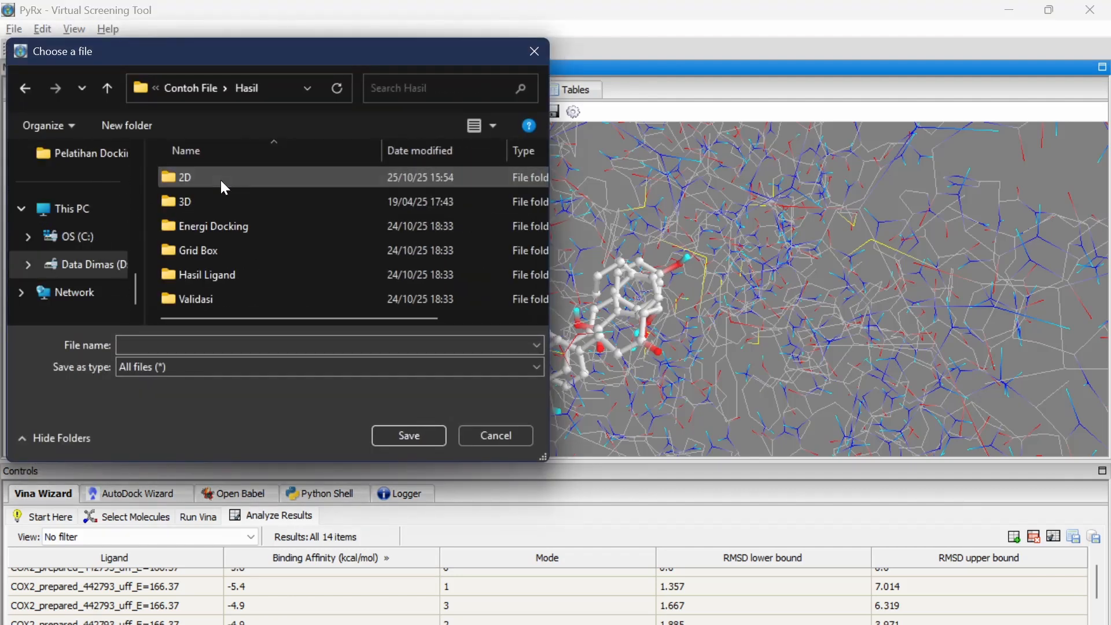
pyautogui.doubleClick(204, 277)
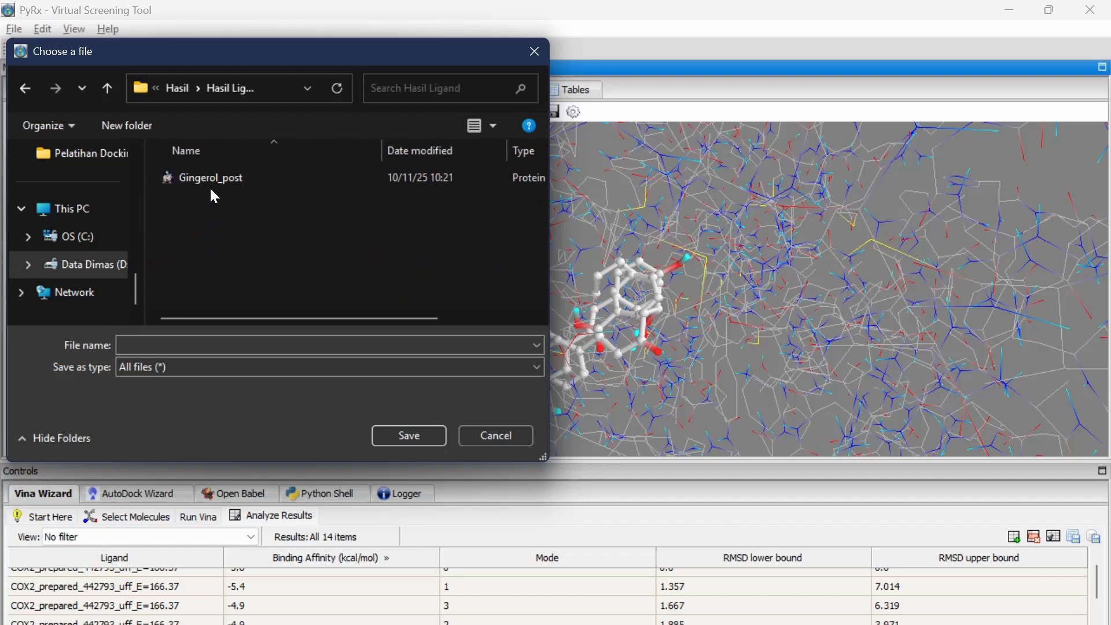
# - Name the file Resveratrol_post and save it in the Hasil Ligand folder
pyautogui.click(193, 345)
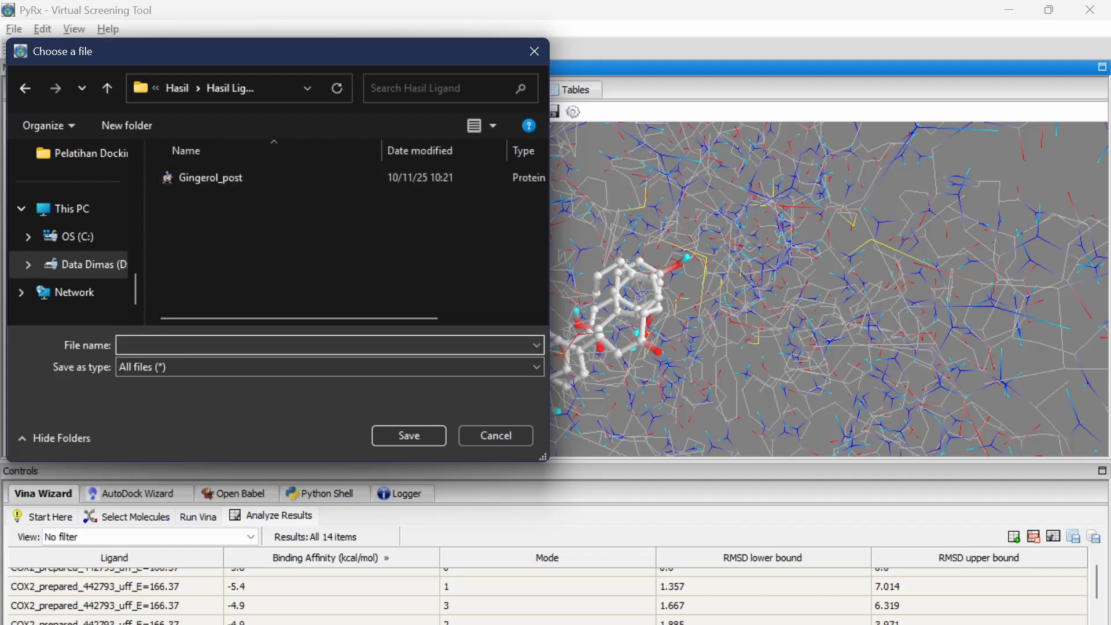
pyautogui.write('Resveratrol-post')
pyautogui.press('BackSpace')
pyautogui.write('_post')
pyautogui.click(384, 437)
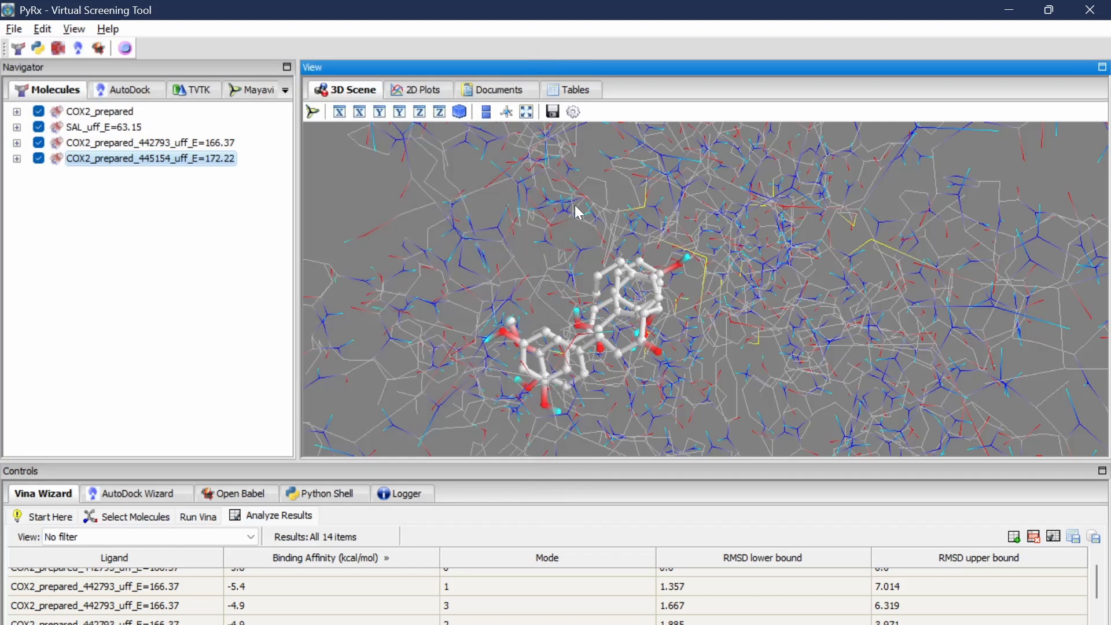